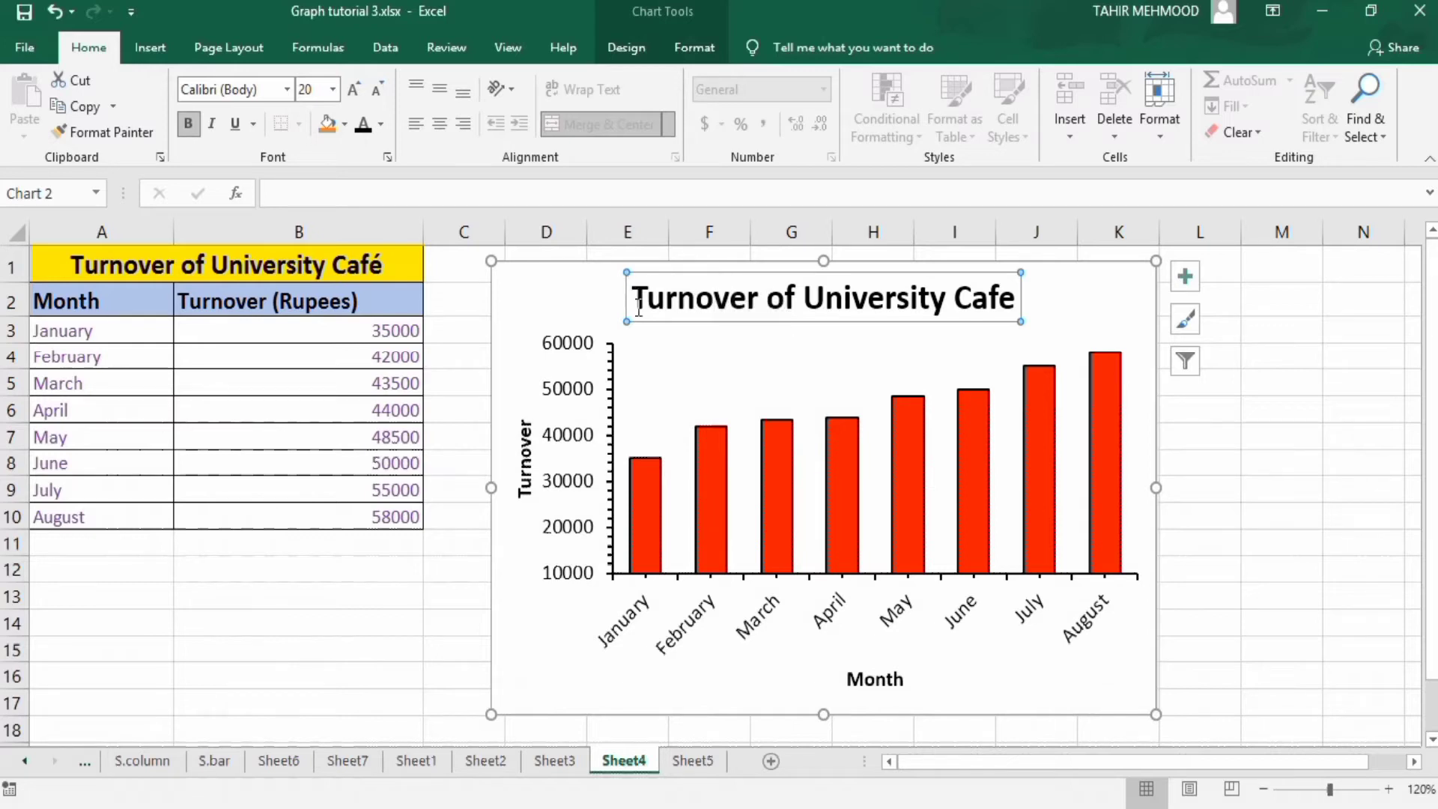
click(697, 297)
click(697, 298)
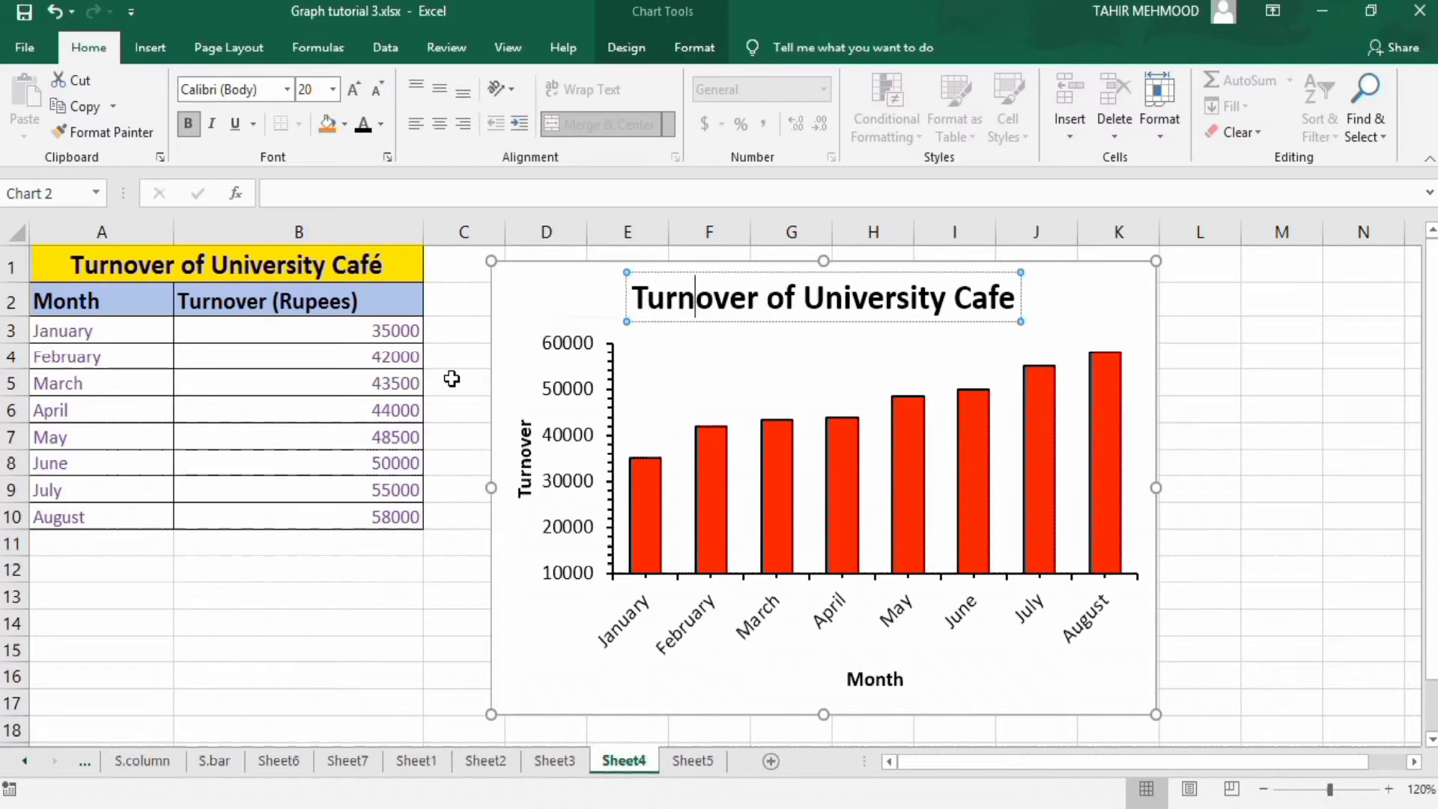
- On Sheet5, insert a 2-D clustered column chart from the January to August turnover data in A3:B10
click(685, 763)
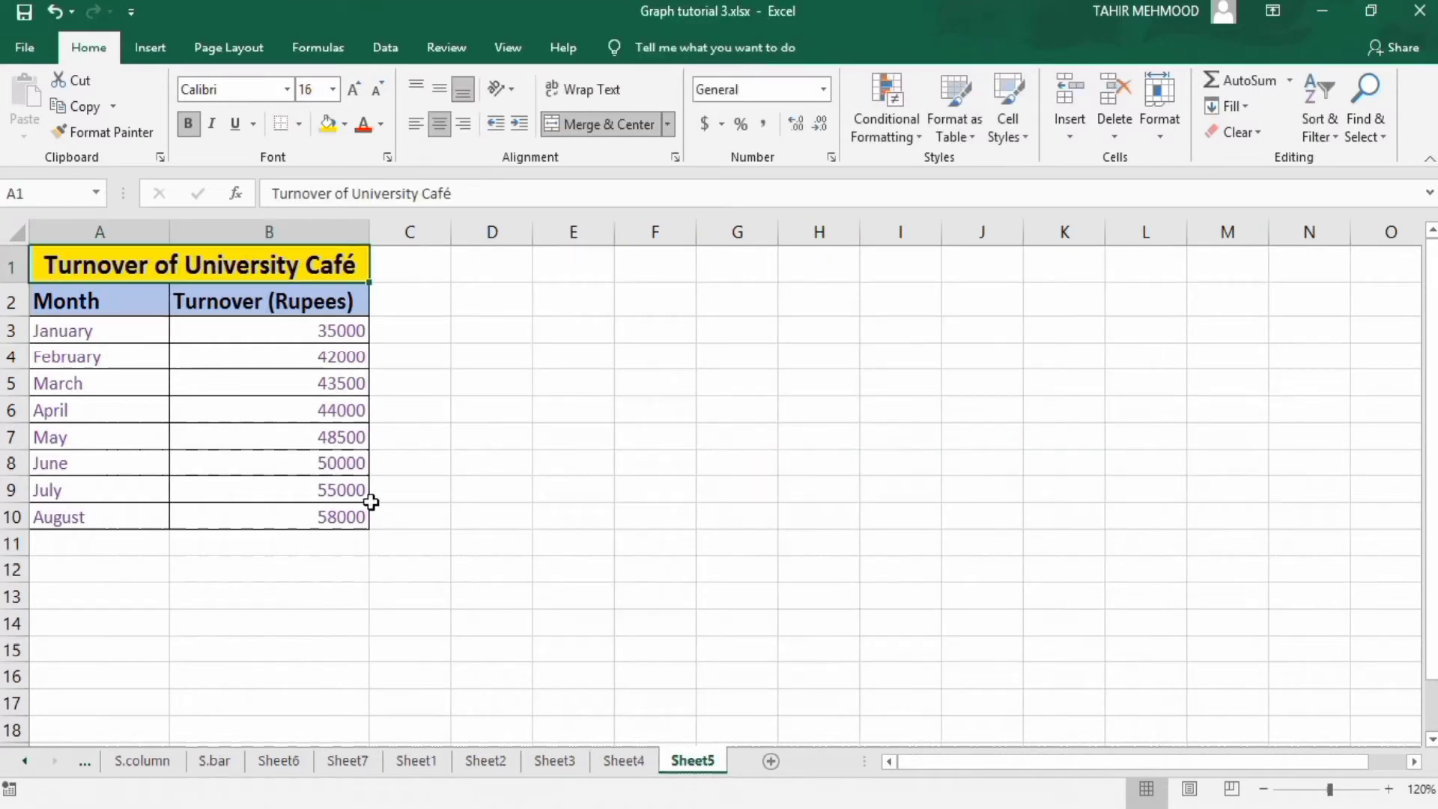
click(341, 517)
drag(340, 517, 114, 333)
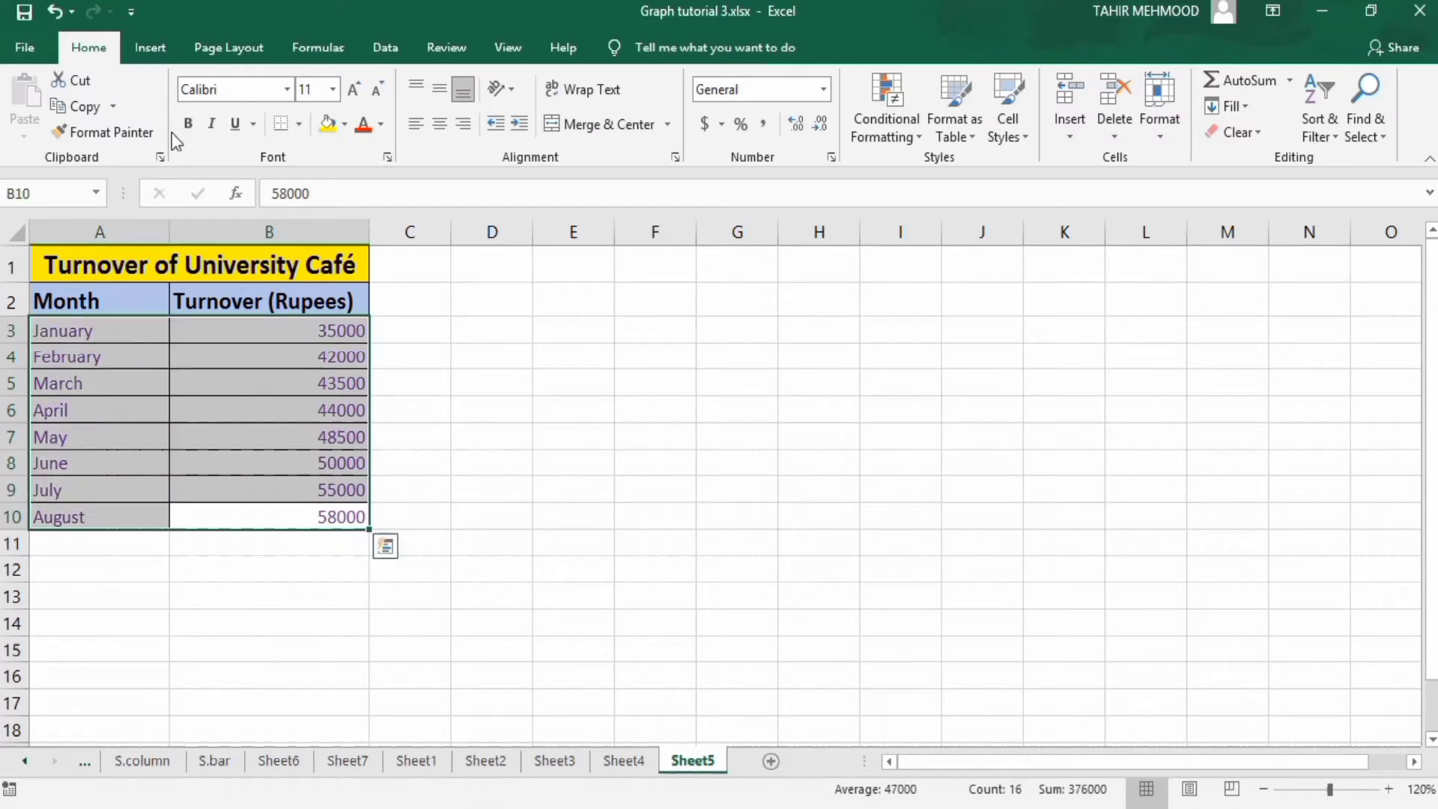
click(151, 49)
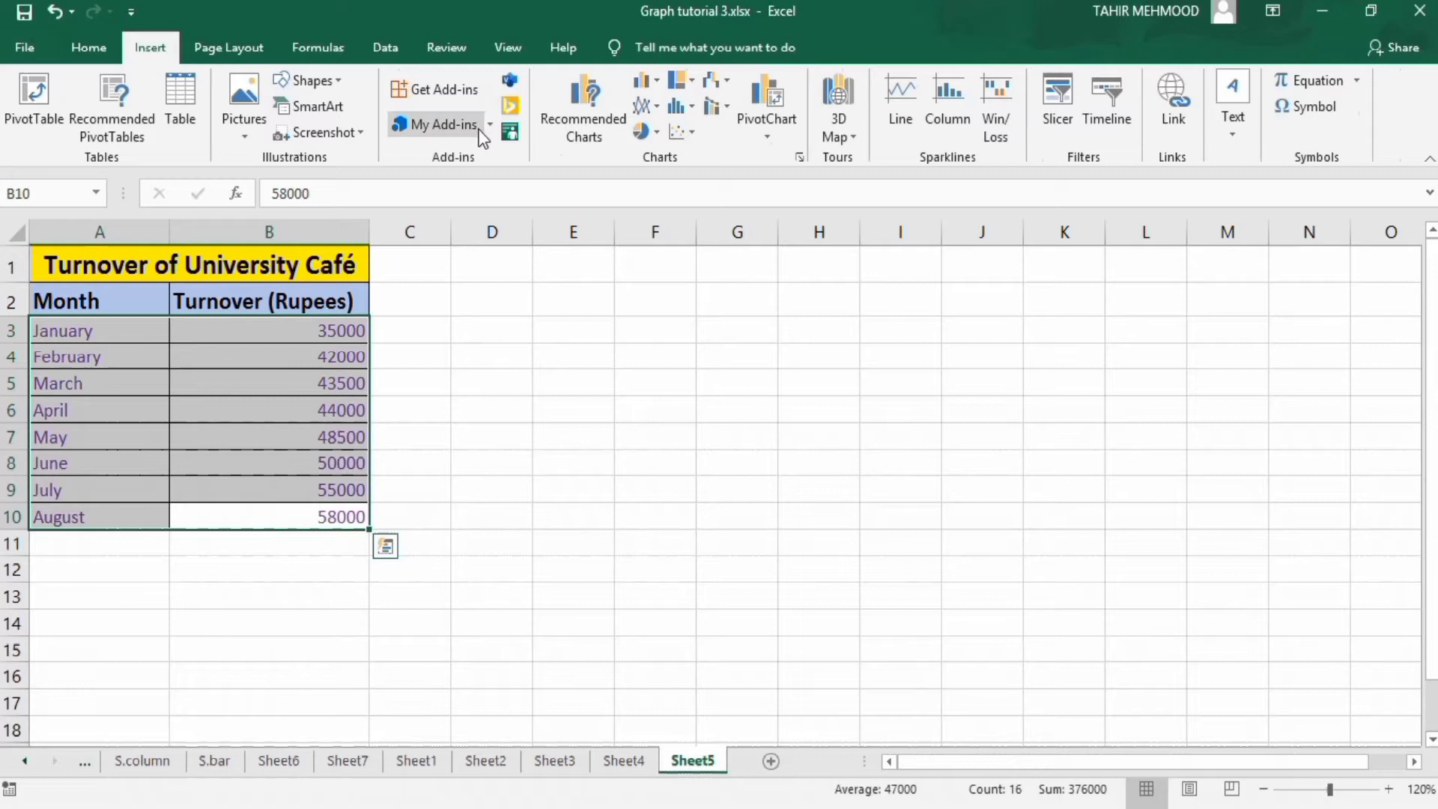
click(655, 83)
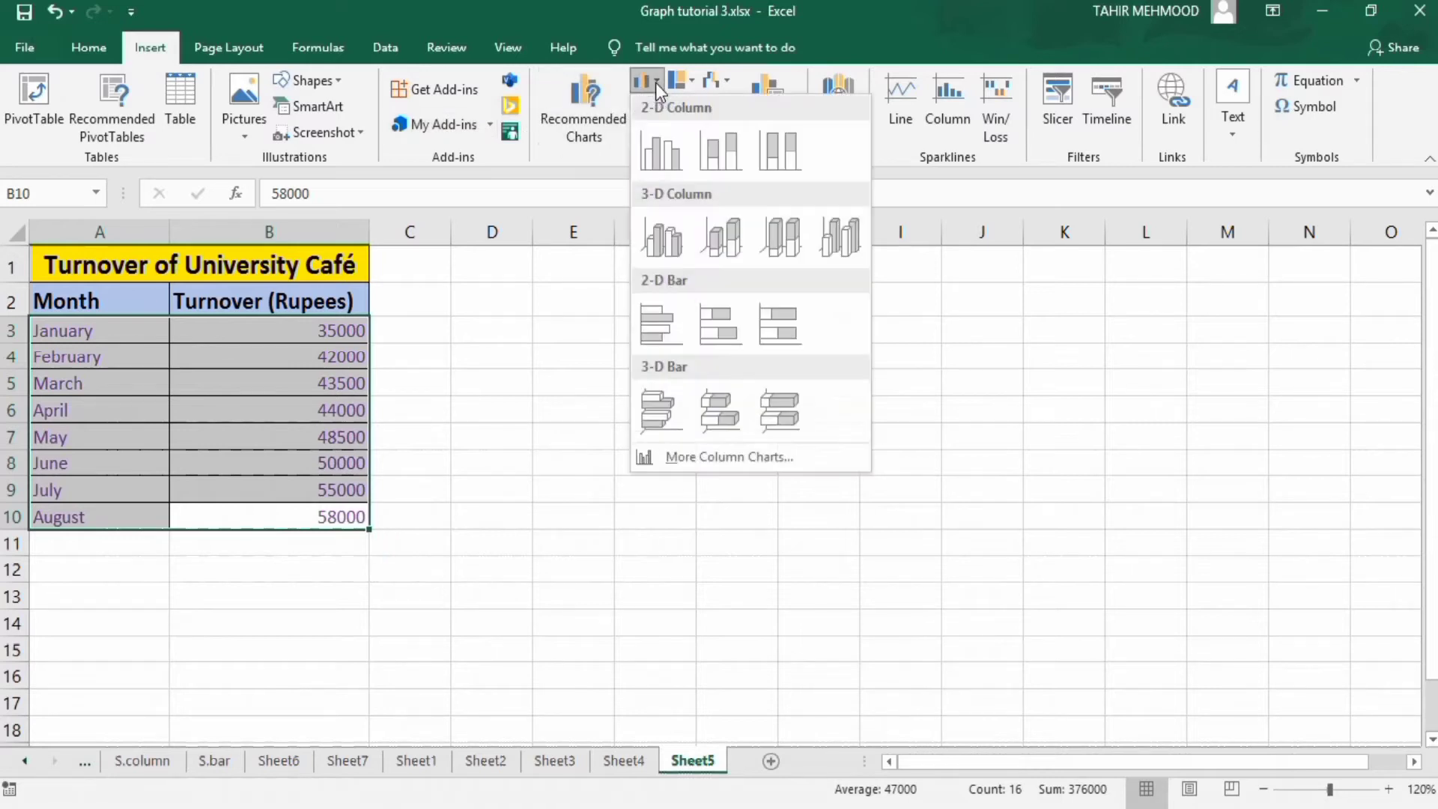
click(662, 151)
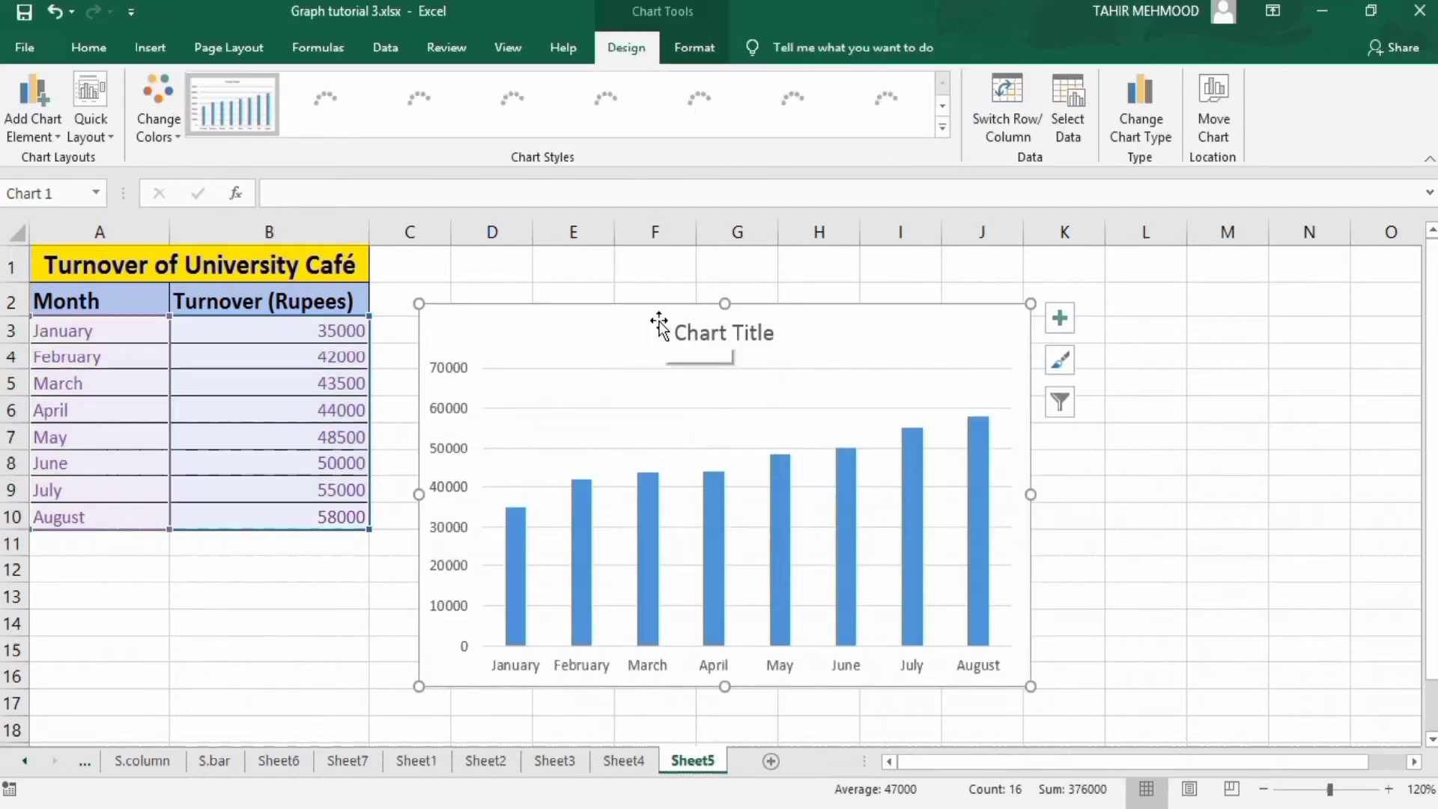
- Set the title of the new column chart to the Above Chart position
click(329, 266)
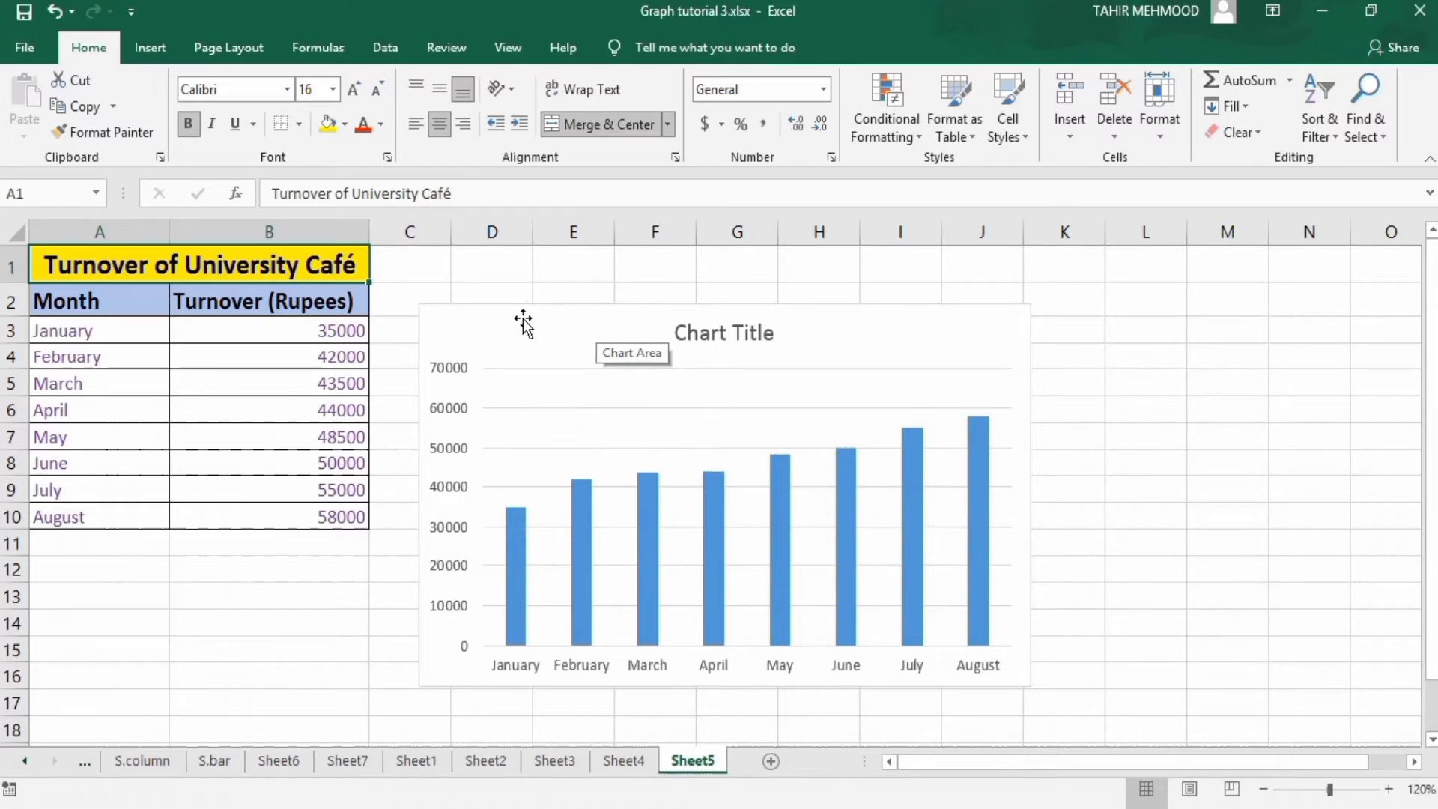
click(497, 322)
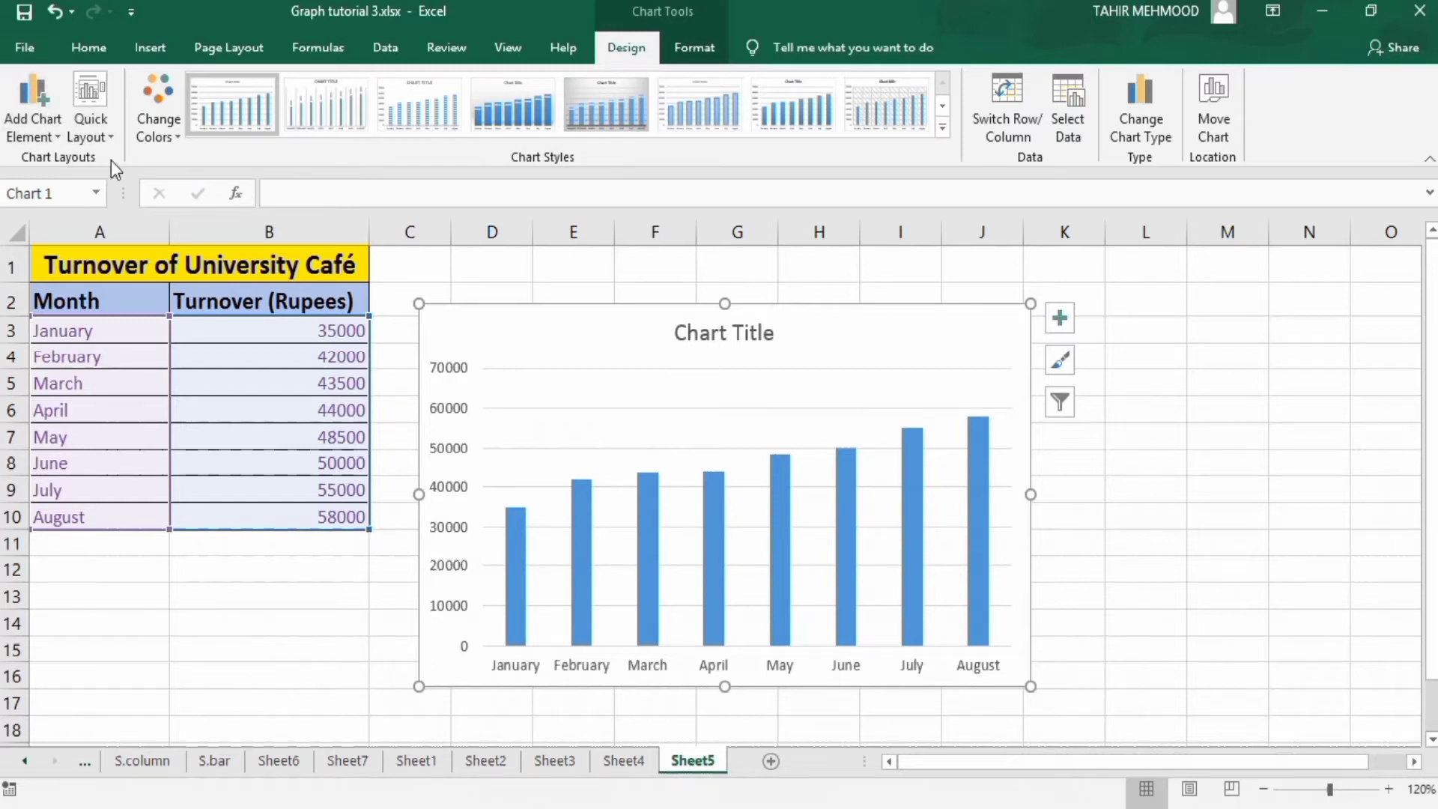
click(59, 142)
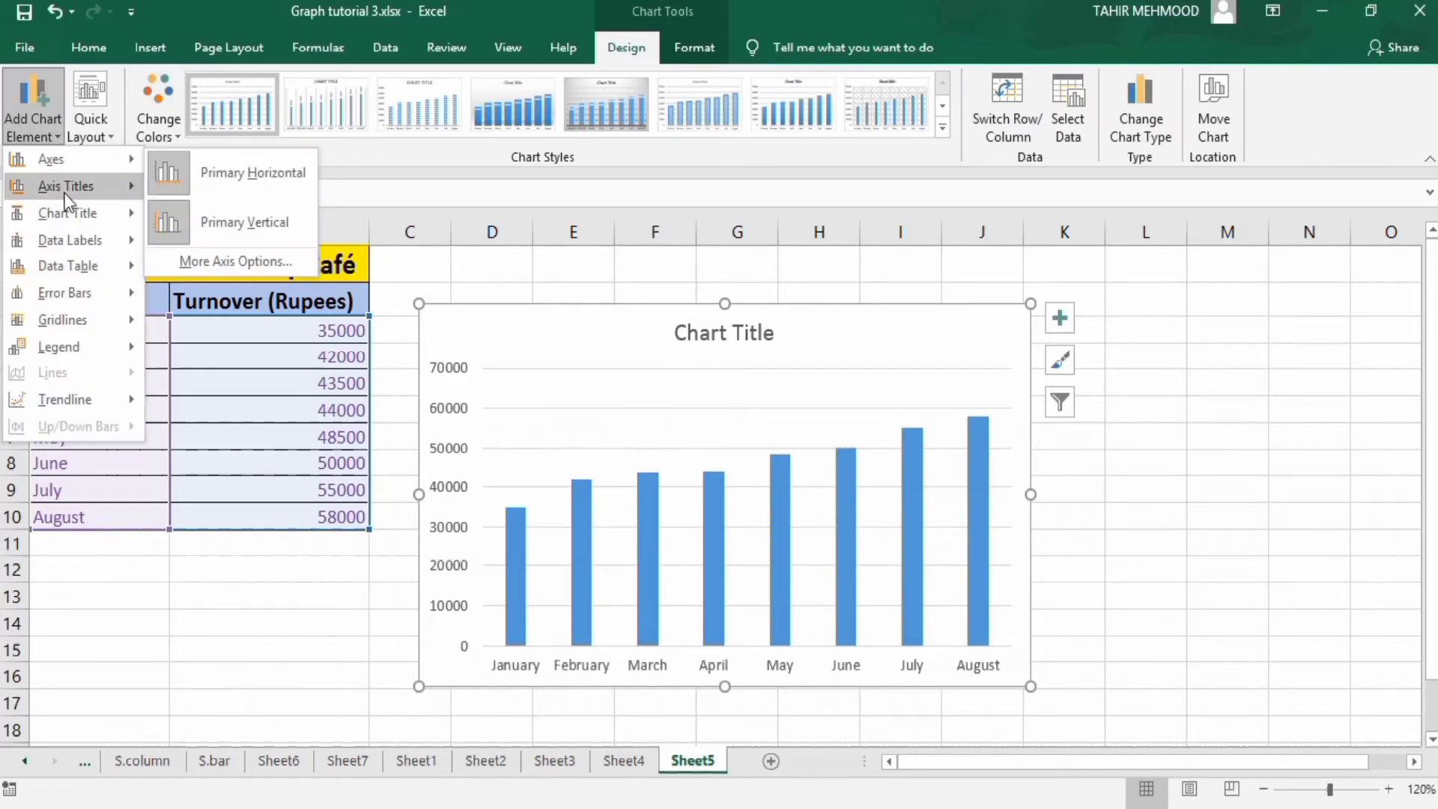
mouse_move(67, 213)
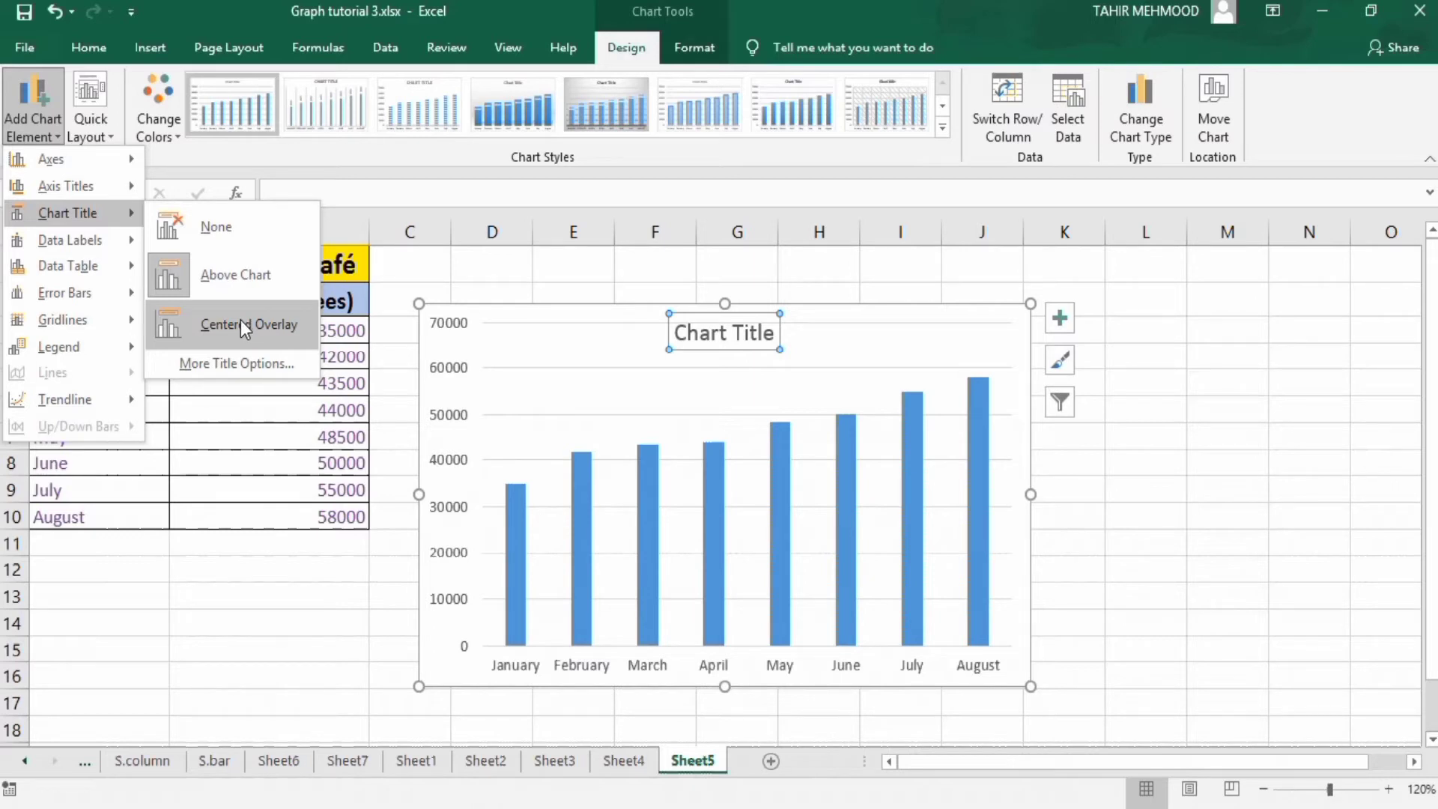
click(245, 274)
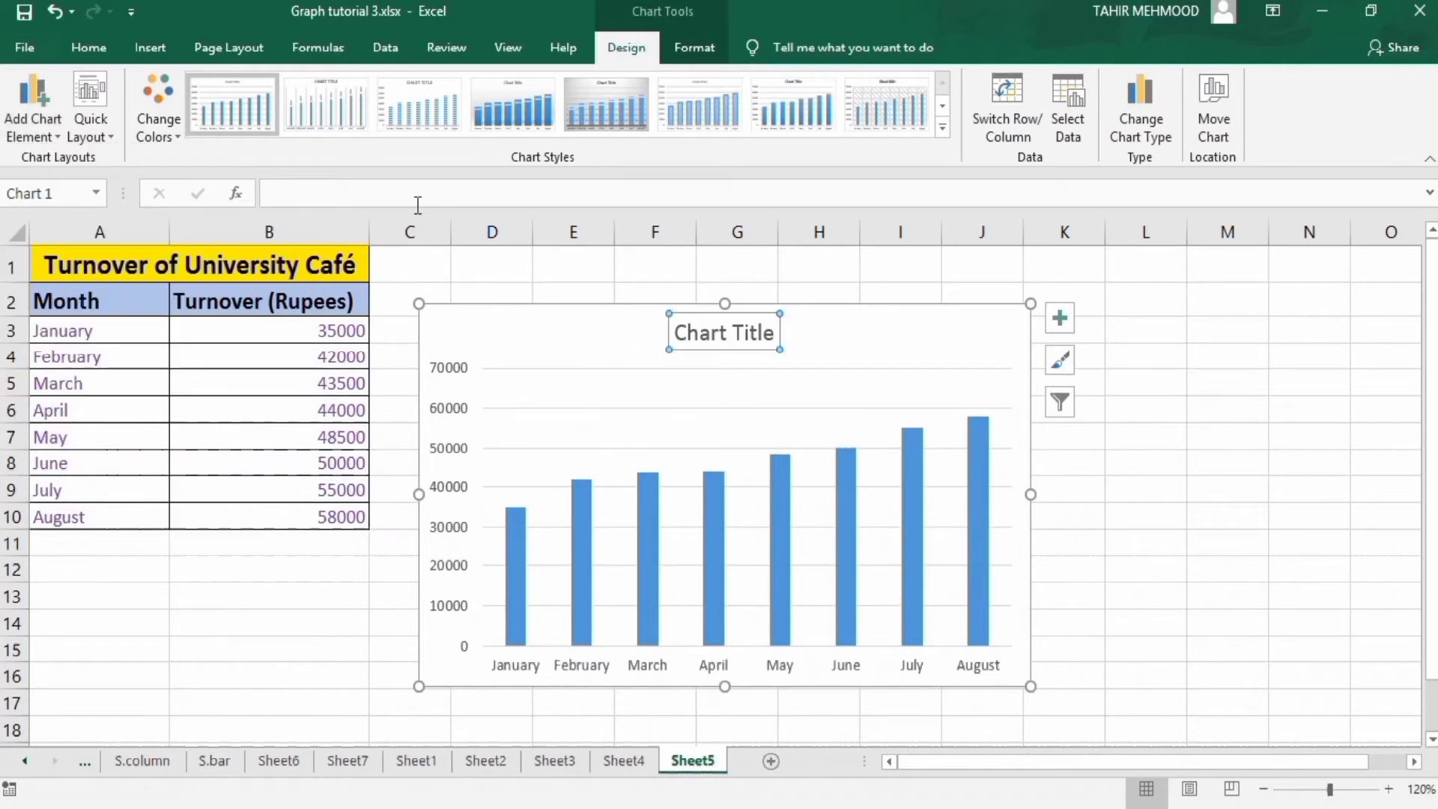
click(104, 53)
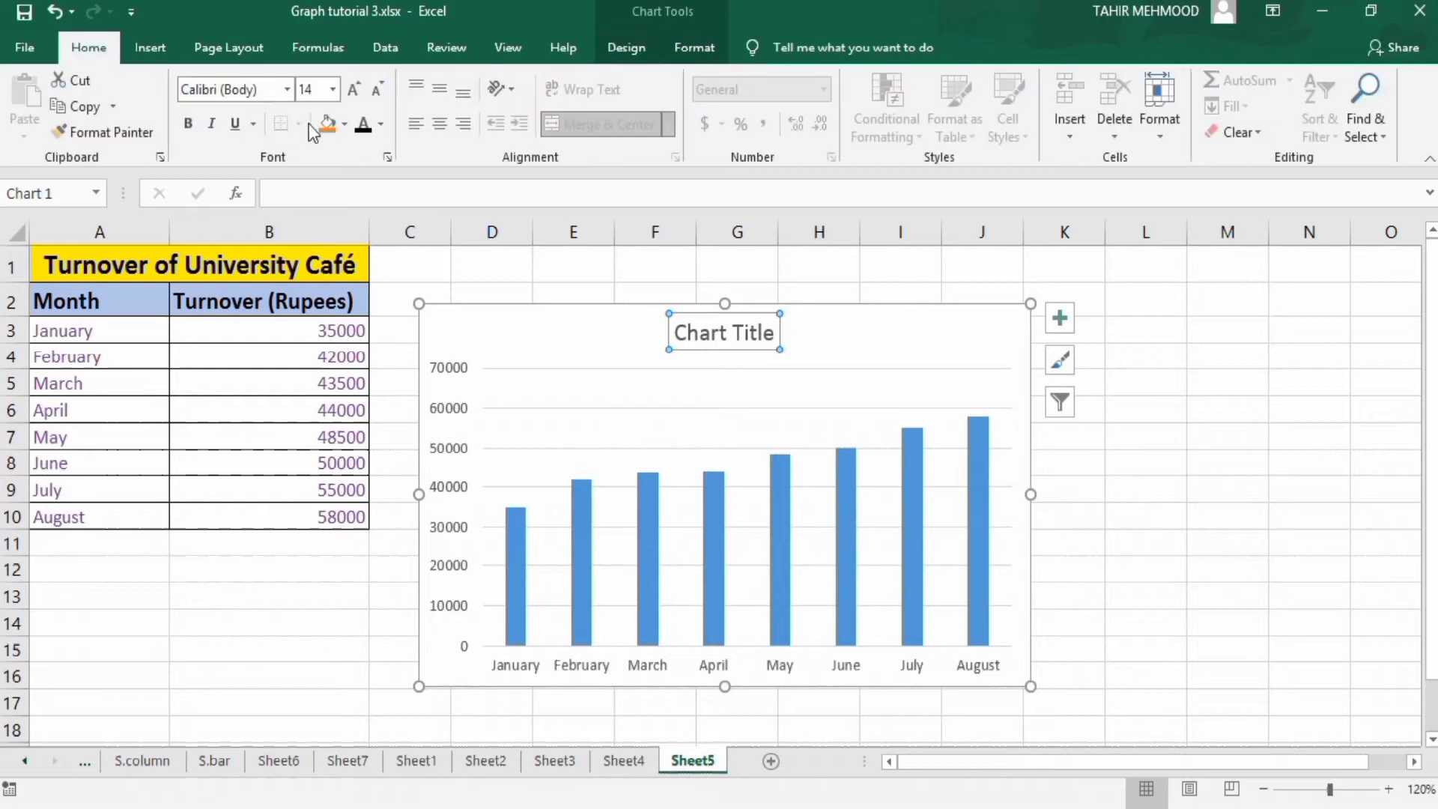
click(331, 91)
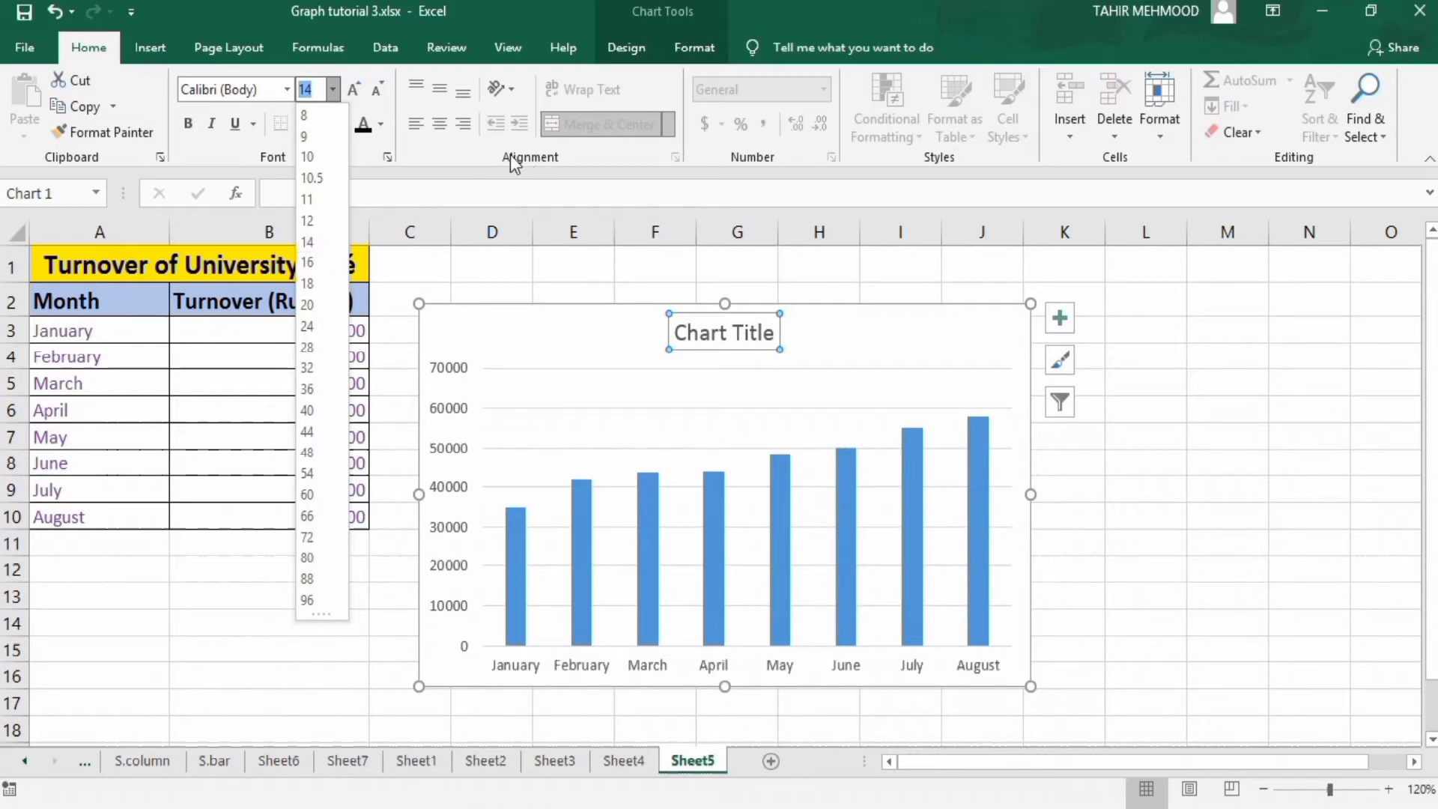
click(626, 51)
- Change the chart title's placement to Centered Overlay
click(626, 51)
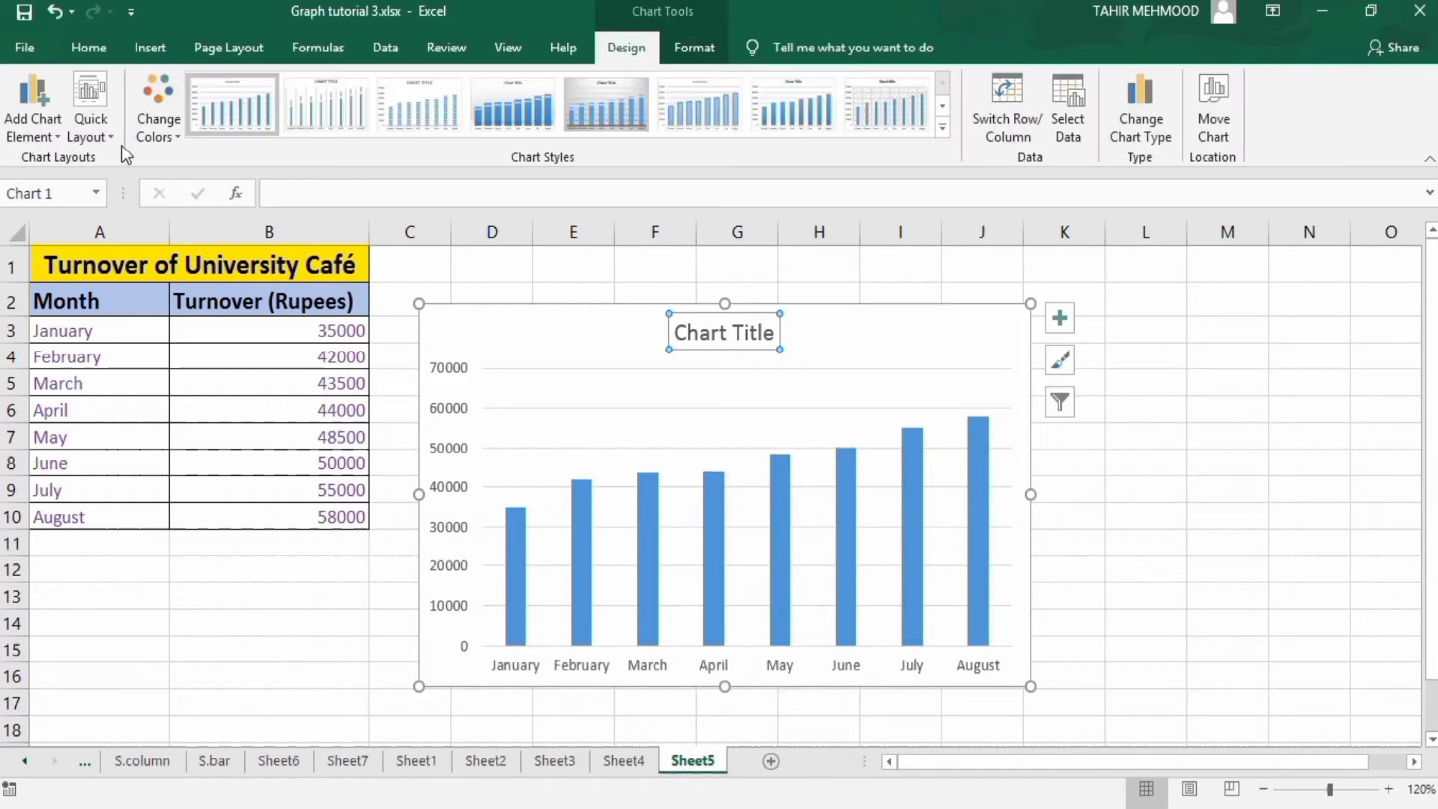
click(33, 123)
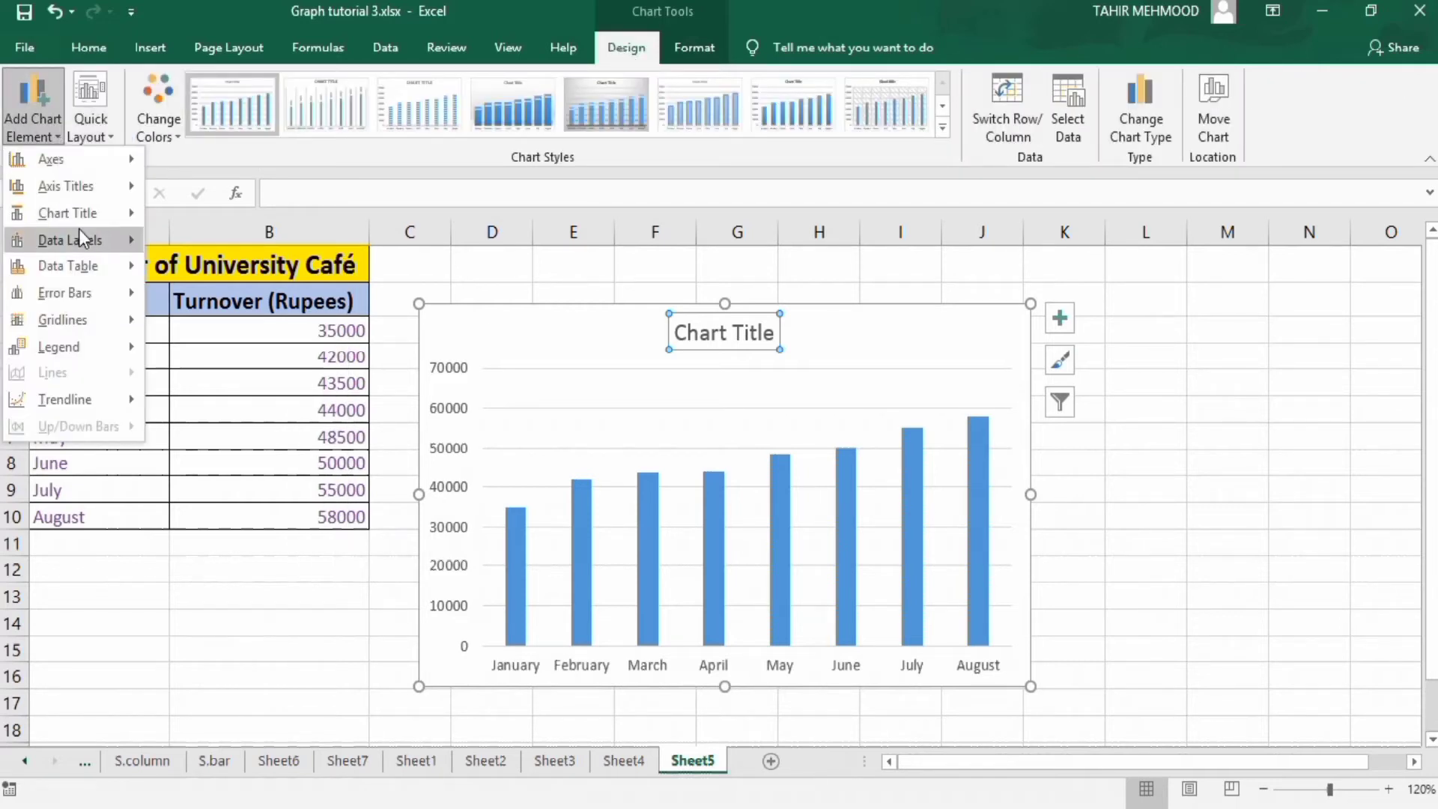
mouse_move(120, 247)
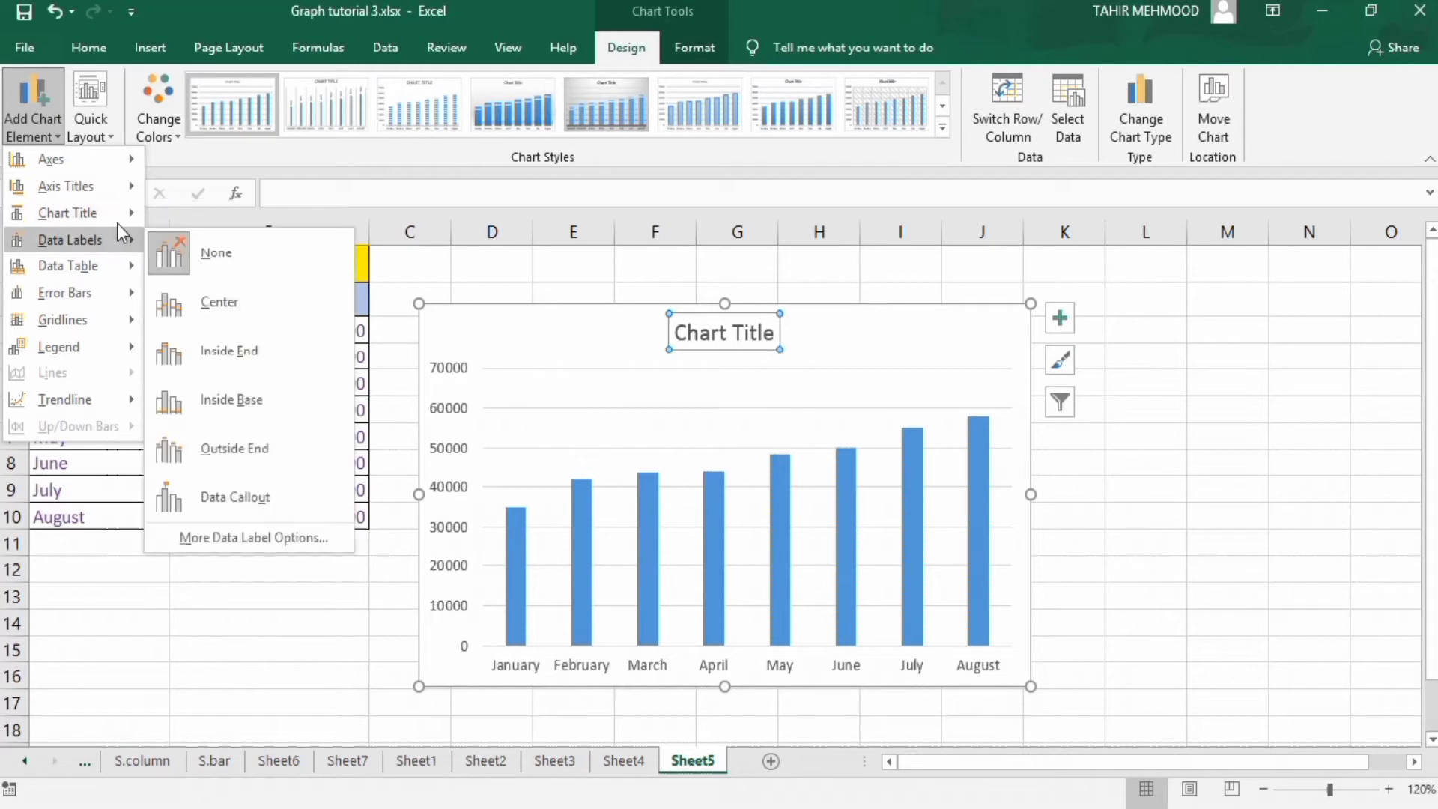
mouse_move(120, 214)
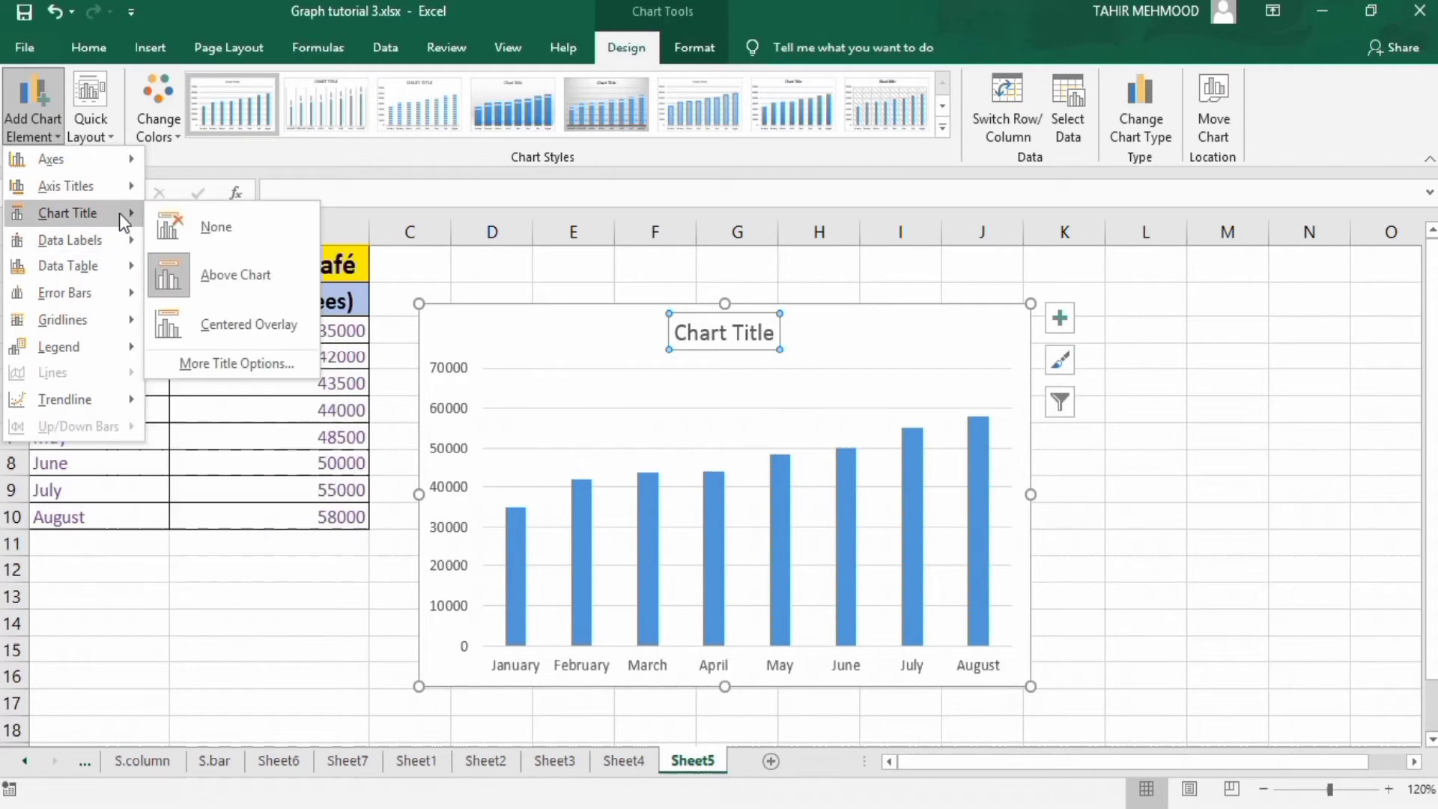
click(237, 331)
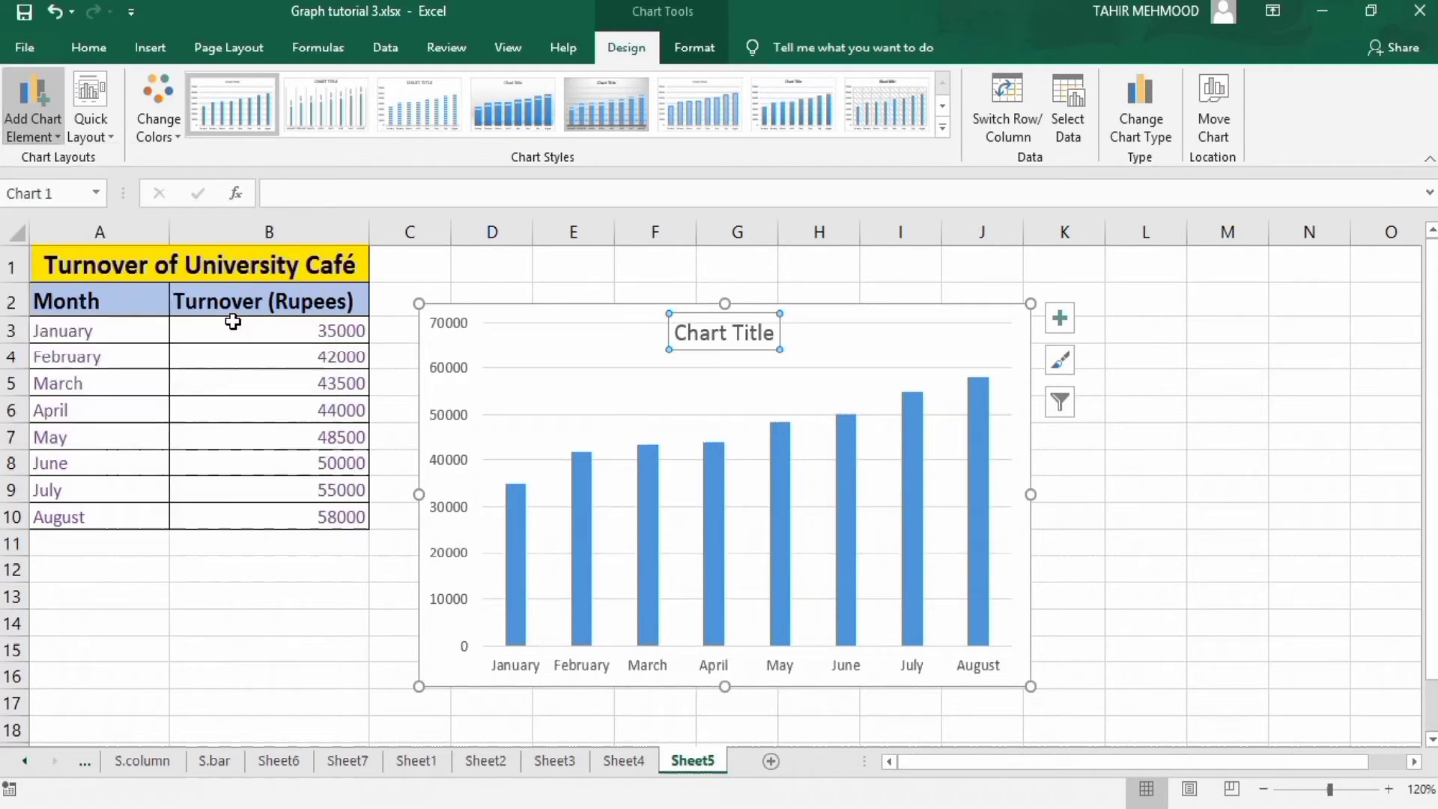
click(91, 48)
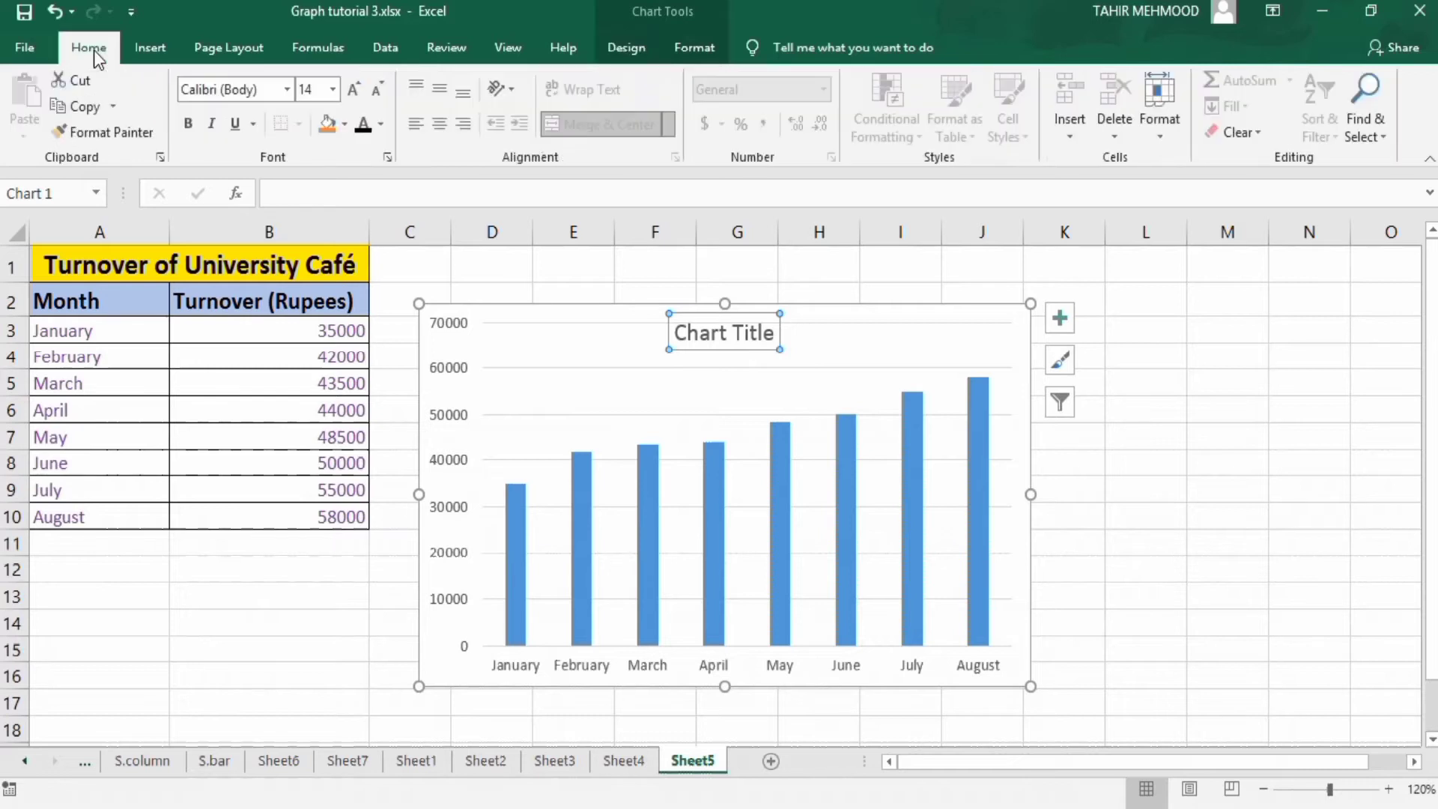
click(332, 89)
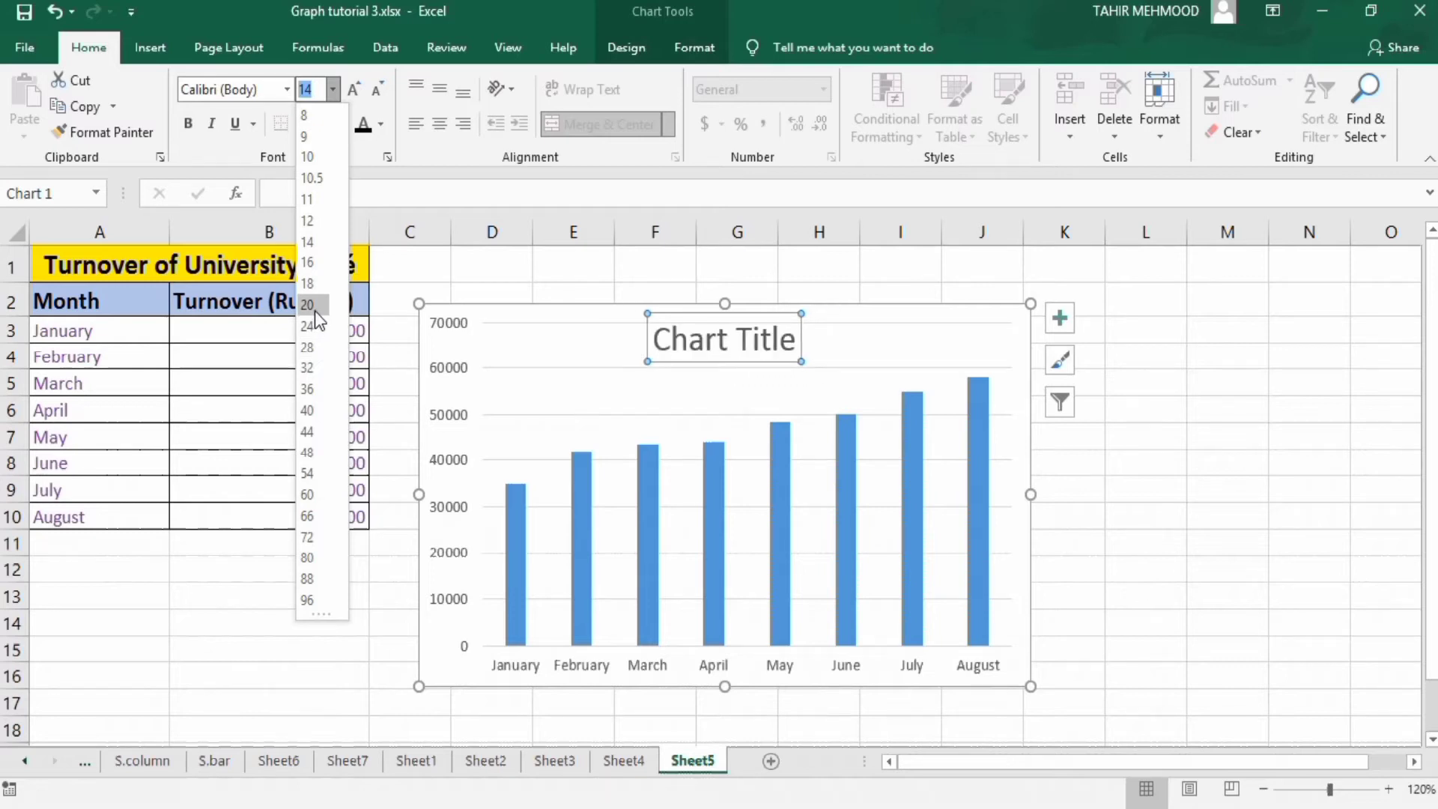
click(550, 266)
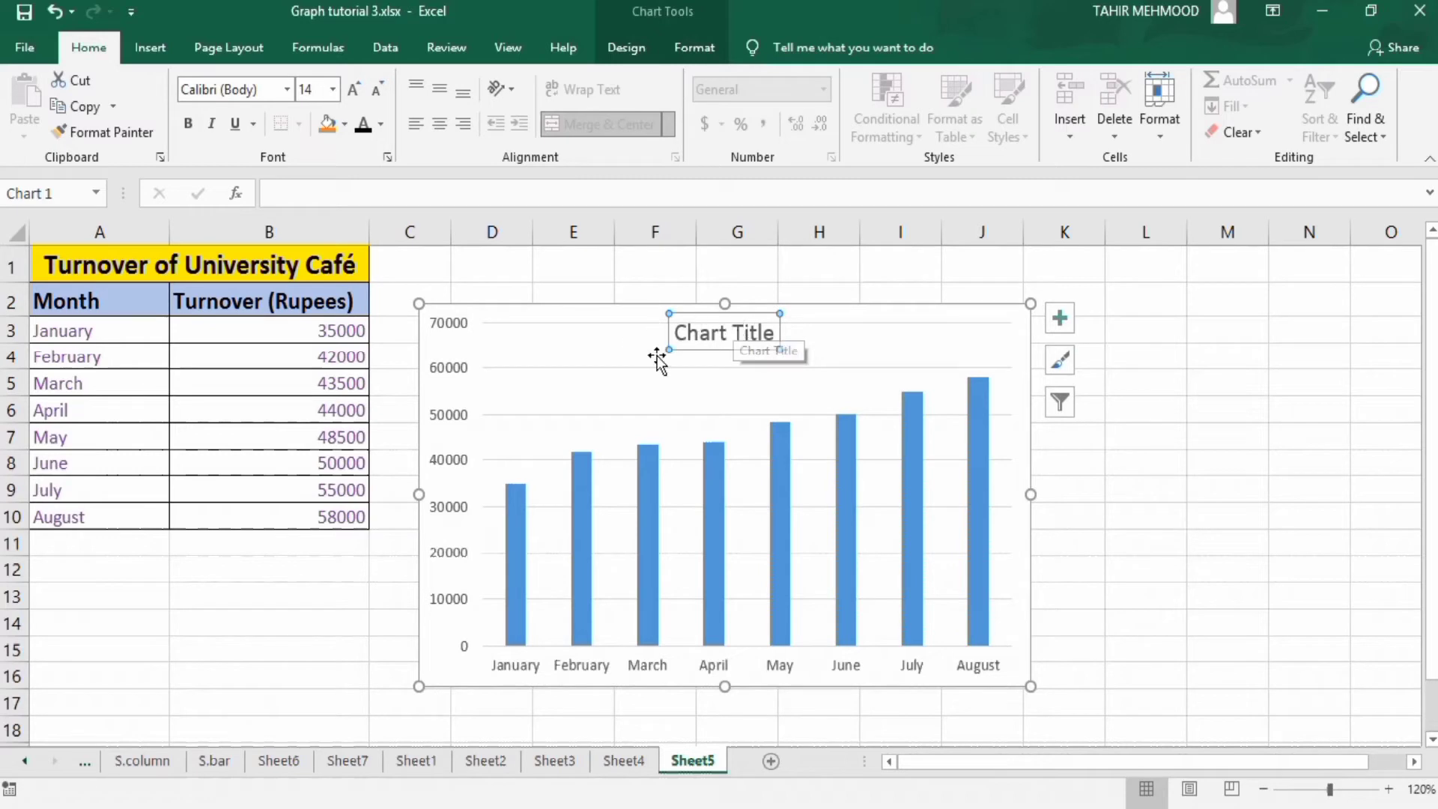
click(1145, 275)
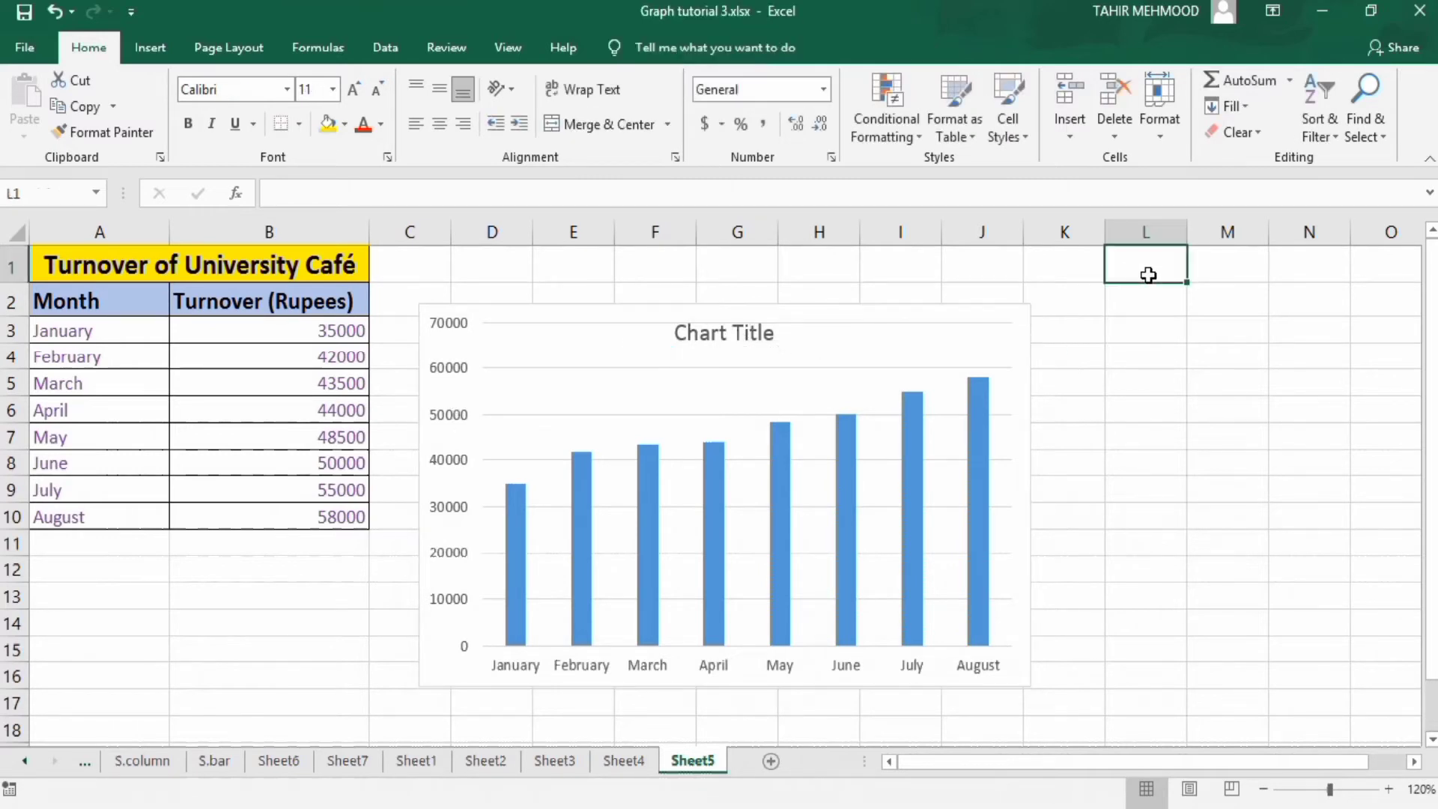
- Replace the placeholder chart title text with "Turover of University Cafe"
click(713, 331)
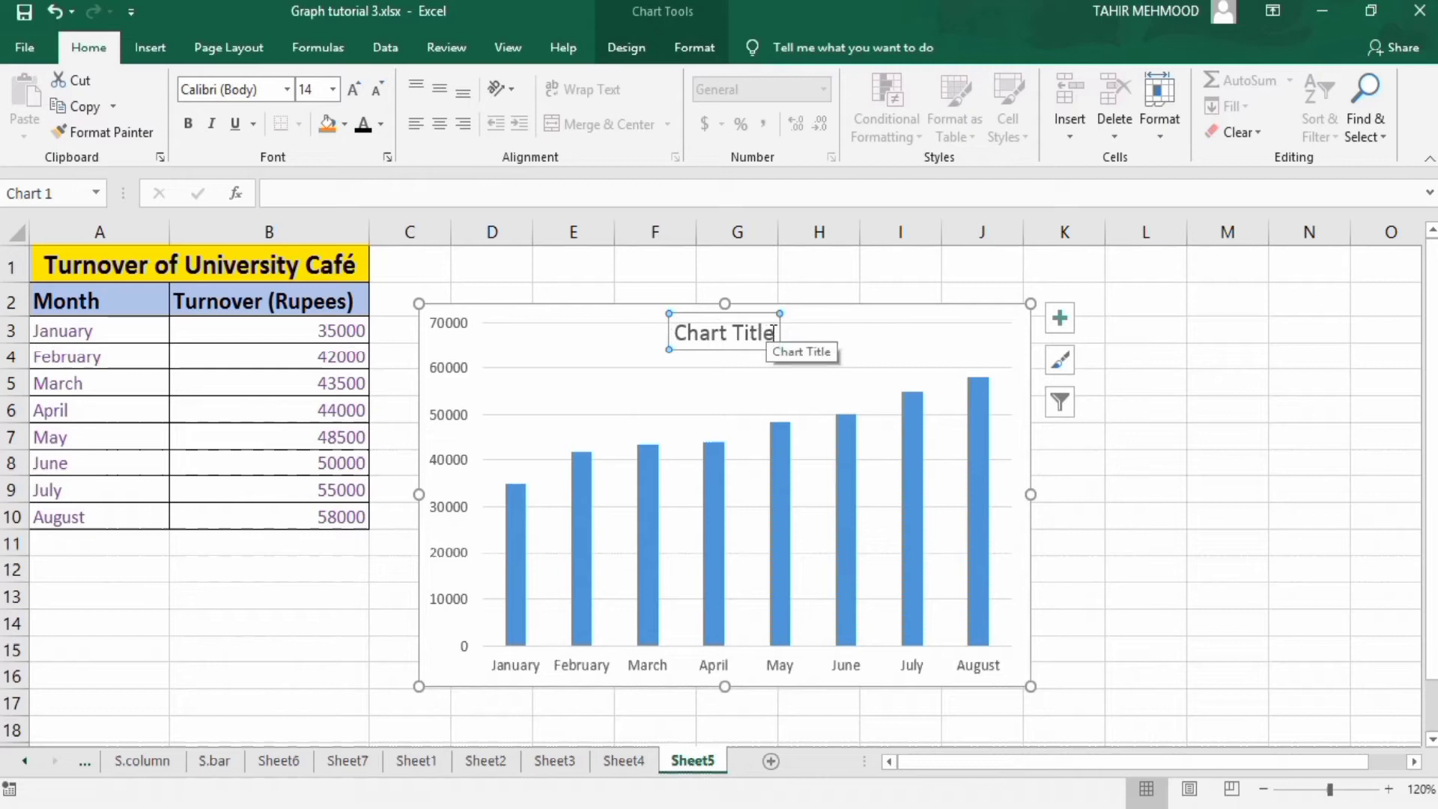
click(770, 334)
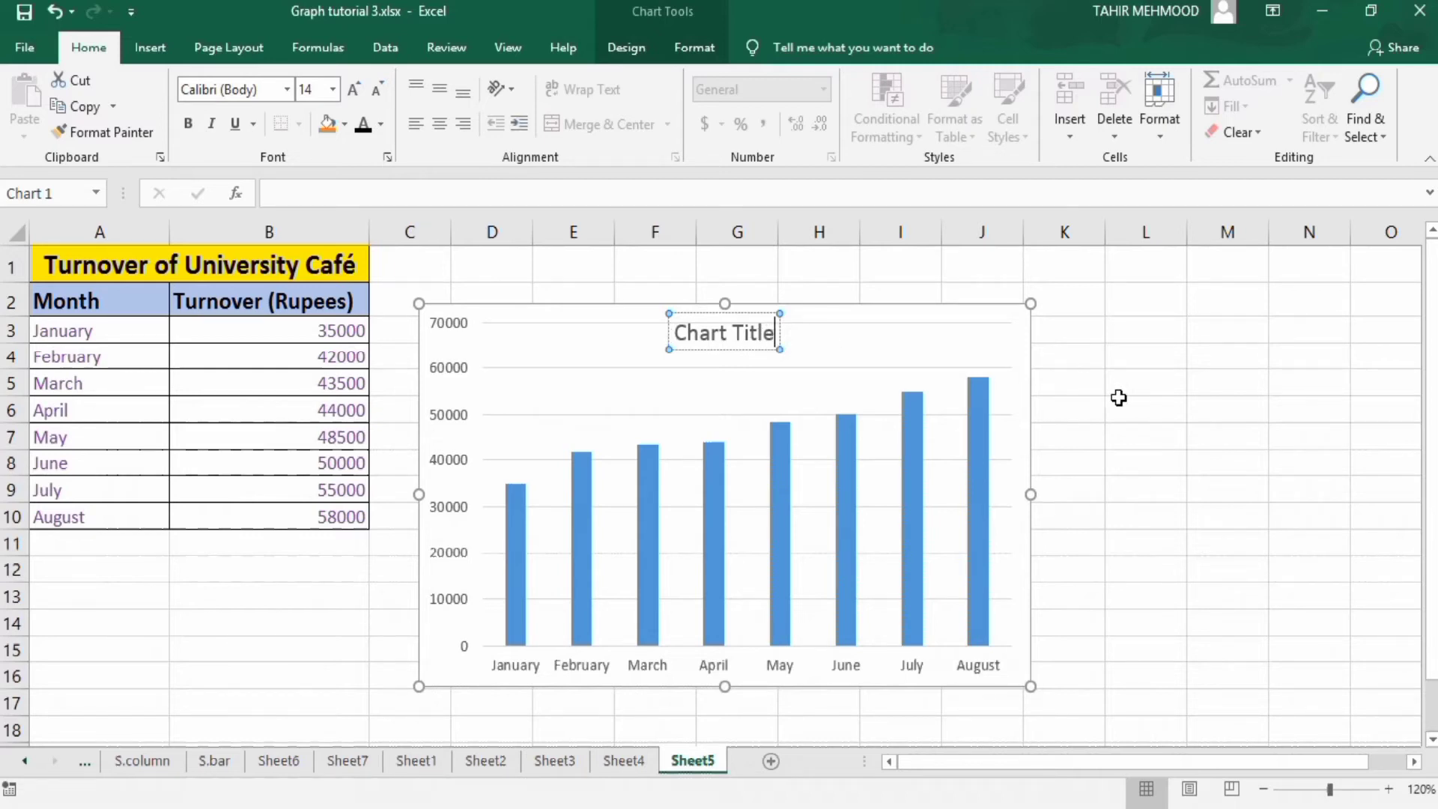
key(BackSpace)
key(BackSpace)
key(BackSpace)
key(BackSpace)
key(BackSpace)
key(BackSpace)
key(BackSpace)
key(BackSpace)
key(BackSpace)
key(BackSpace)
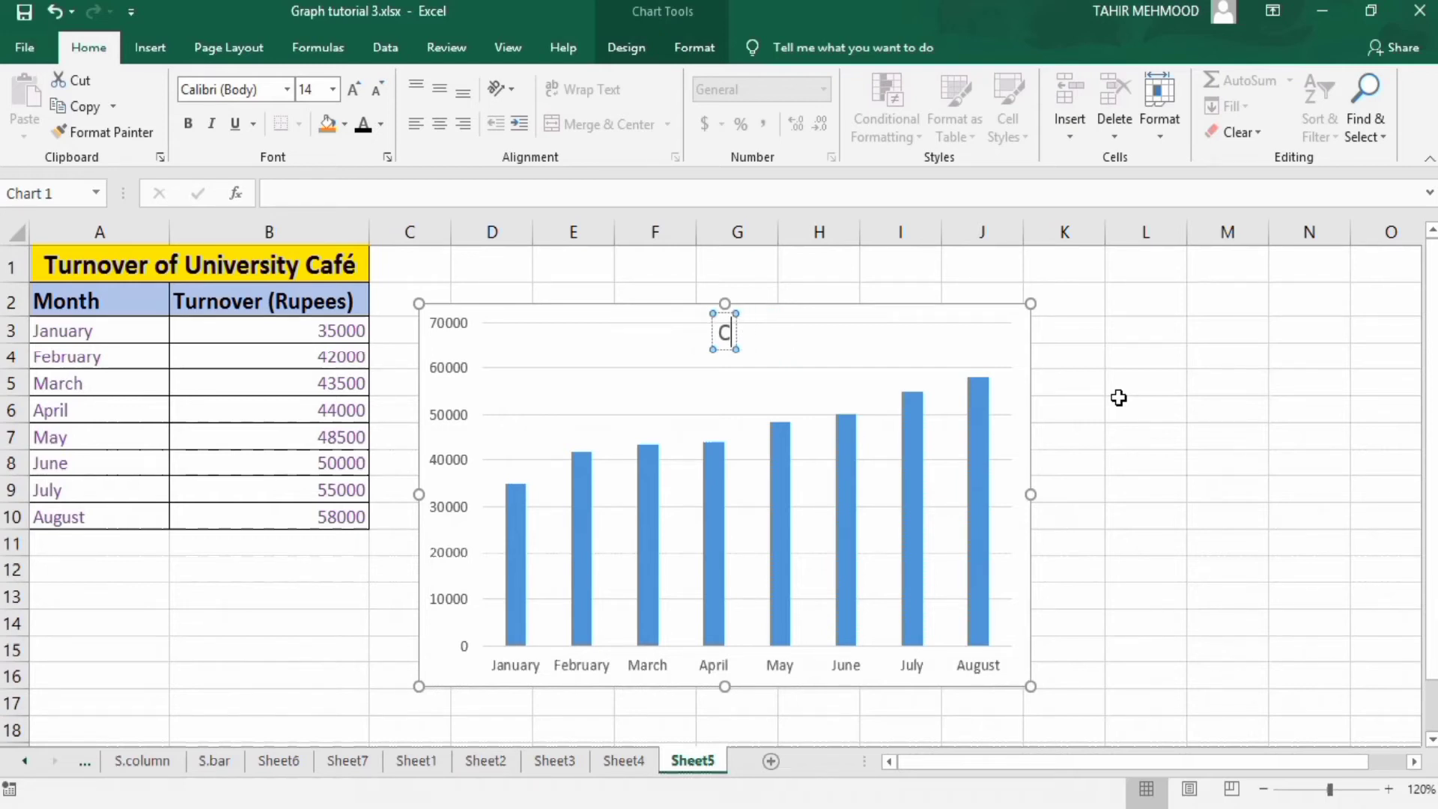
key(BackSpace)
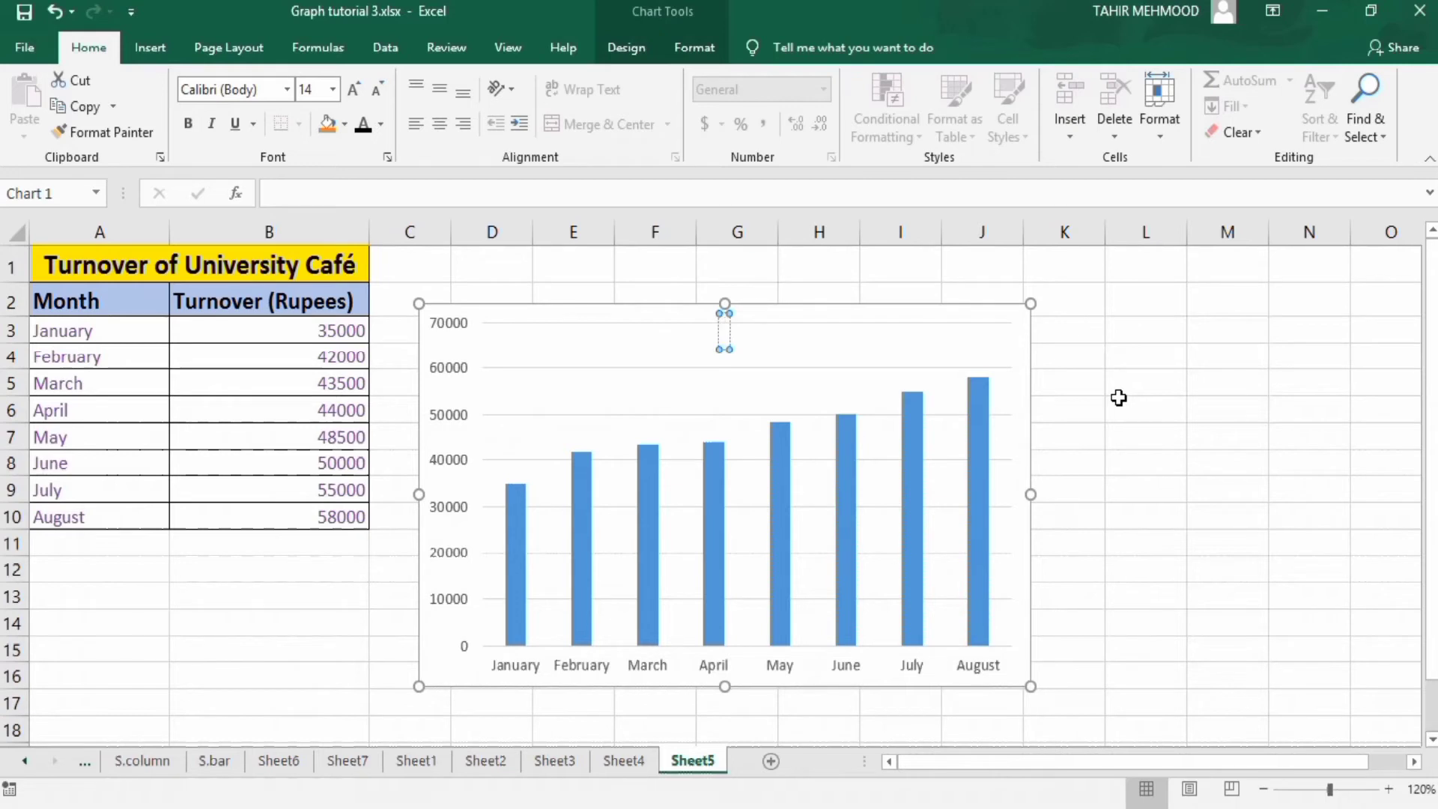
text(Turover of University)
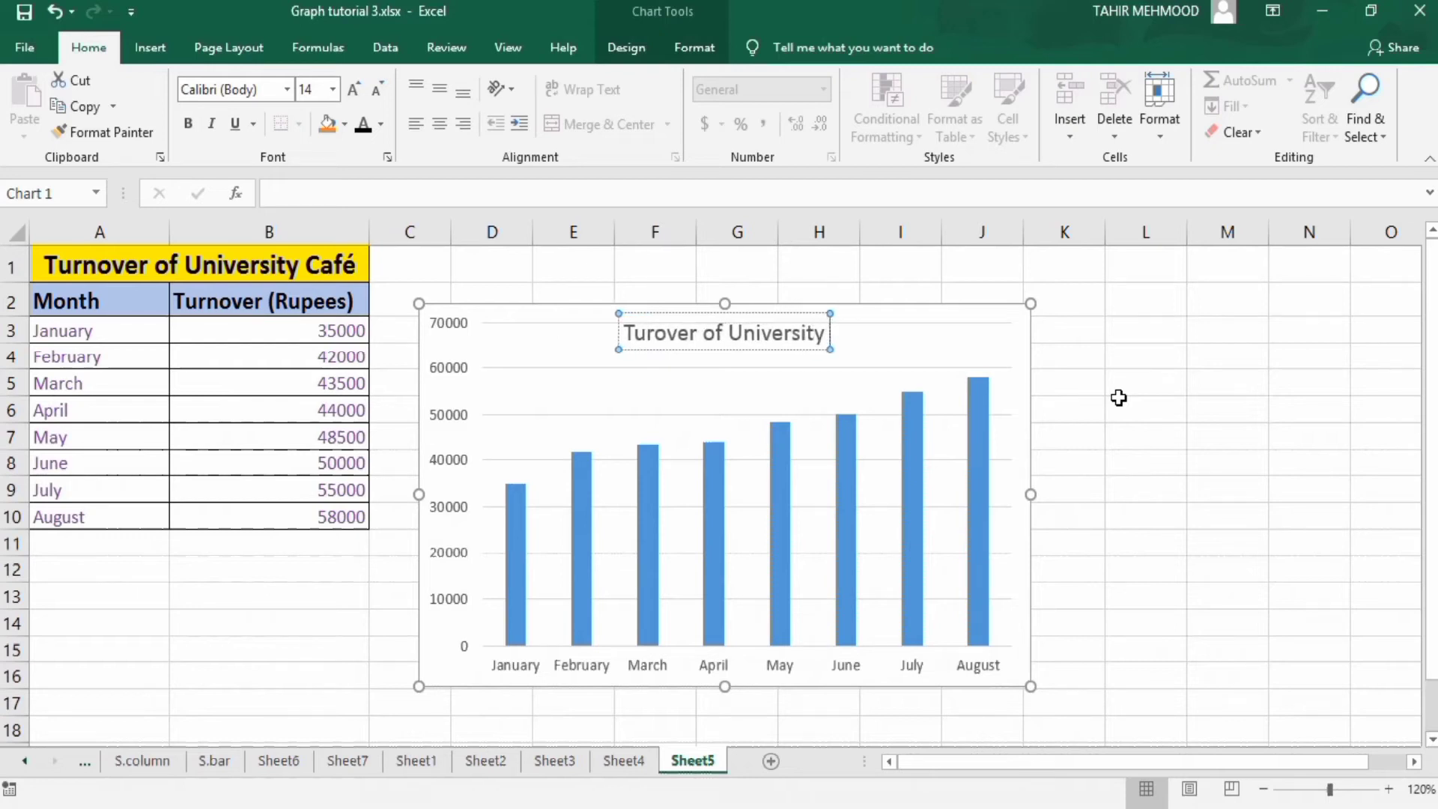
text( Cafe)
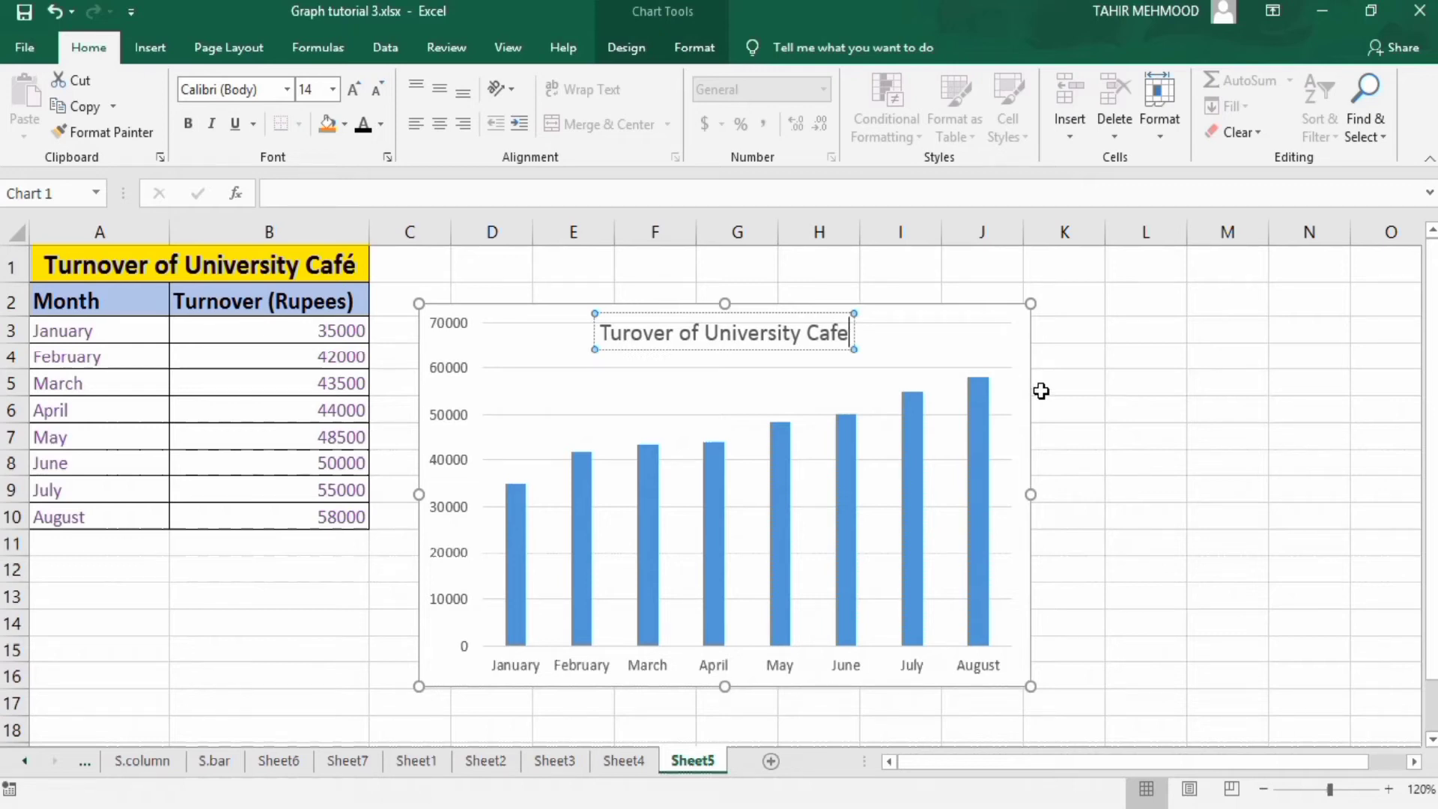
- Select the whole chart title text and color it standard red
drag(848, 331, 631, 334)
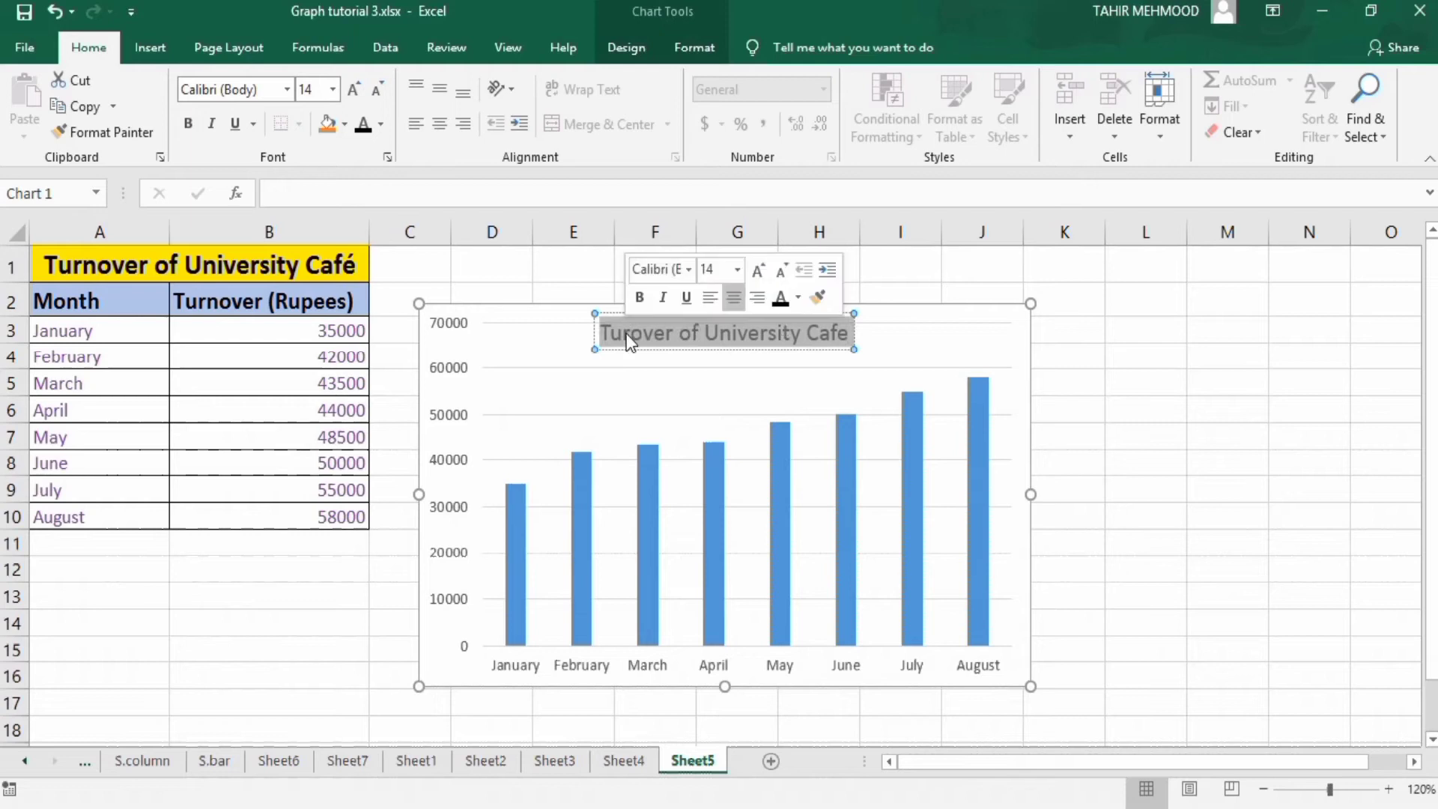
click(383, 126)
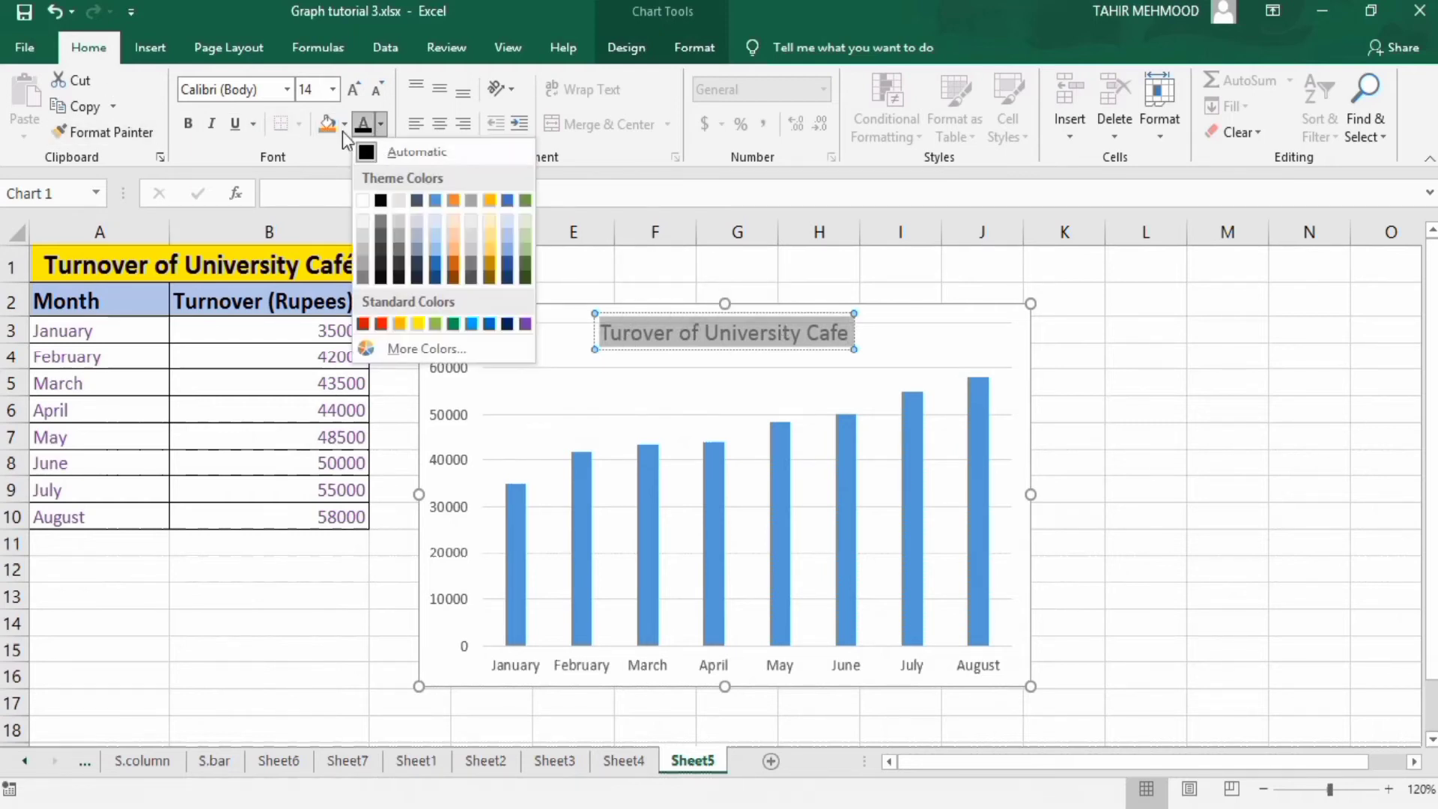
click(381, 324)
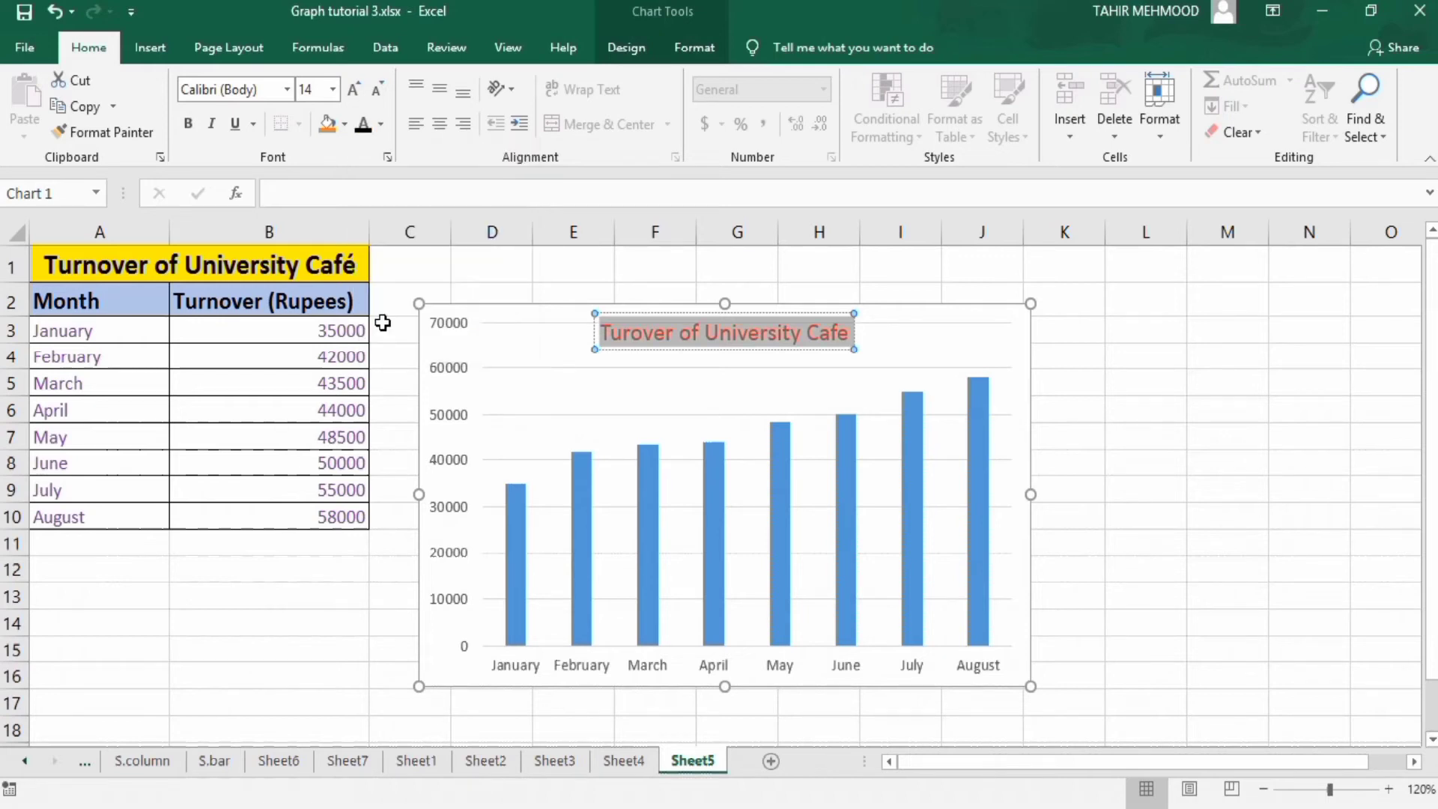
- Format the selected chart title text as bold, size 20, with the Automatic font color
click(190, 125)
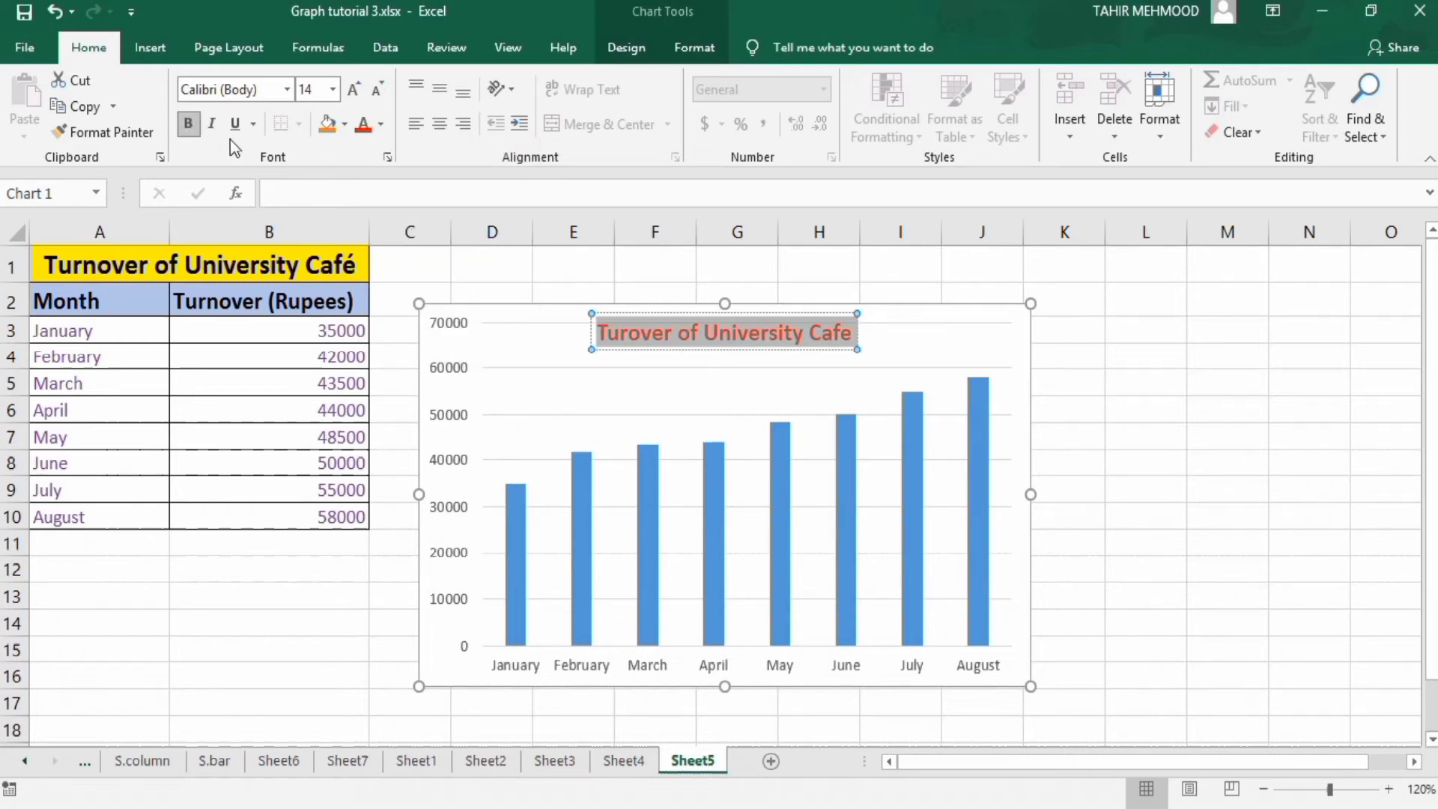
click(333, 89)
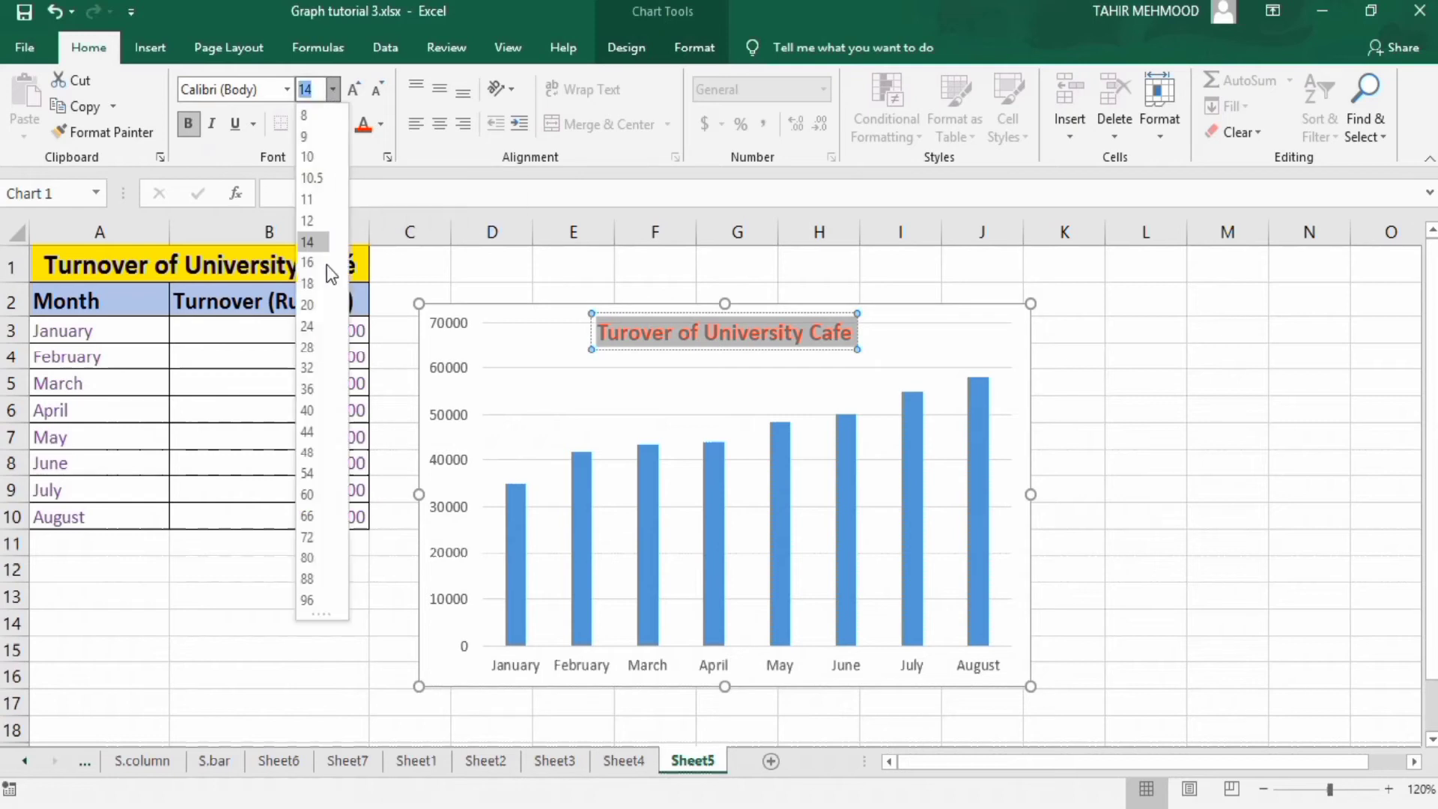
click(313, 304)
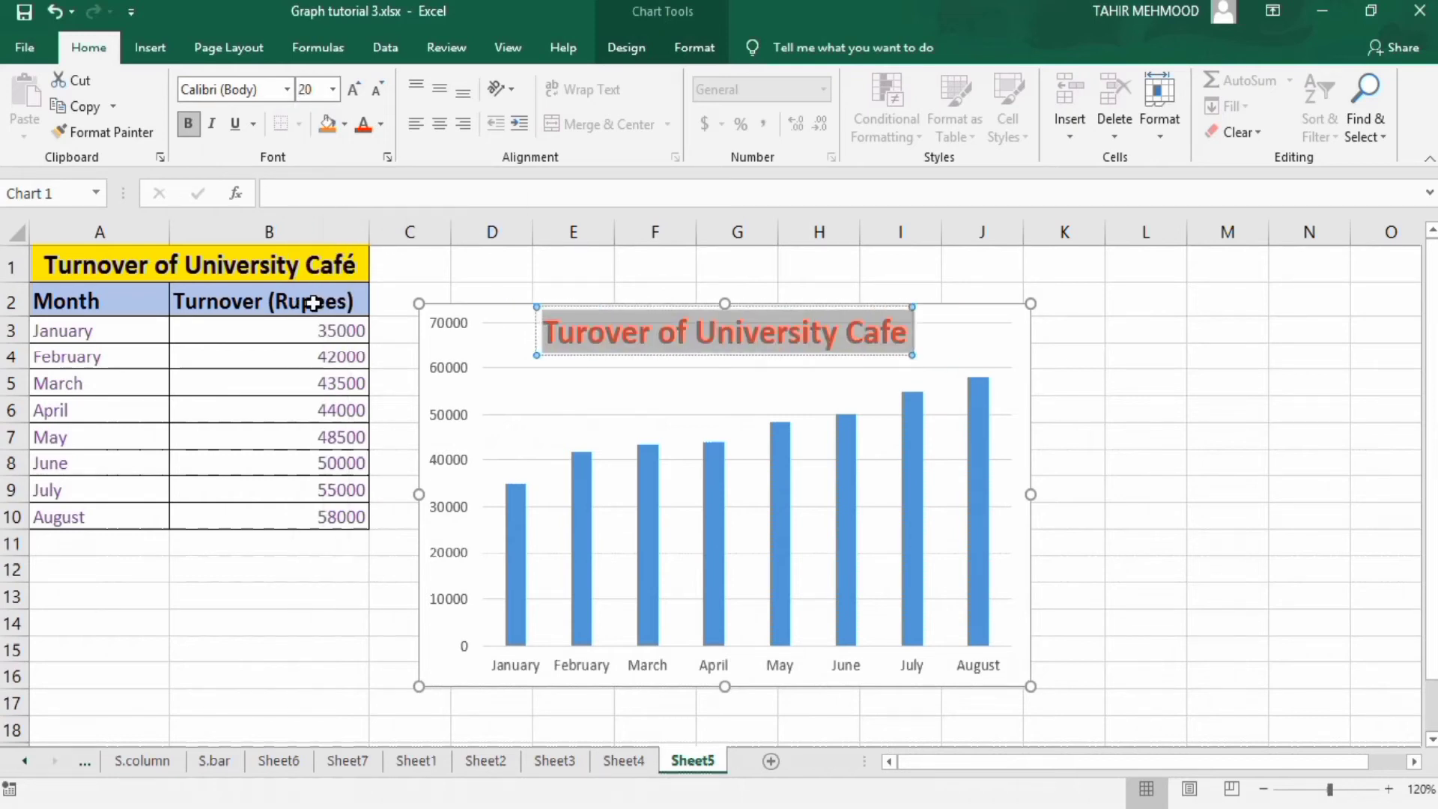
click(381, 126)
click(367, 150)
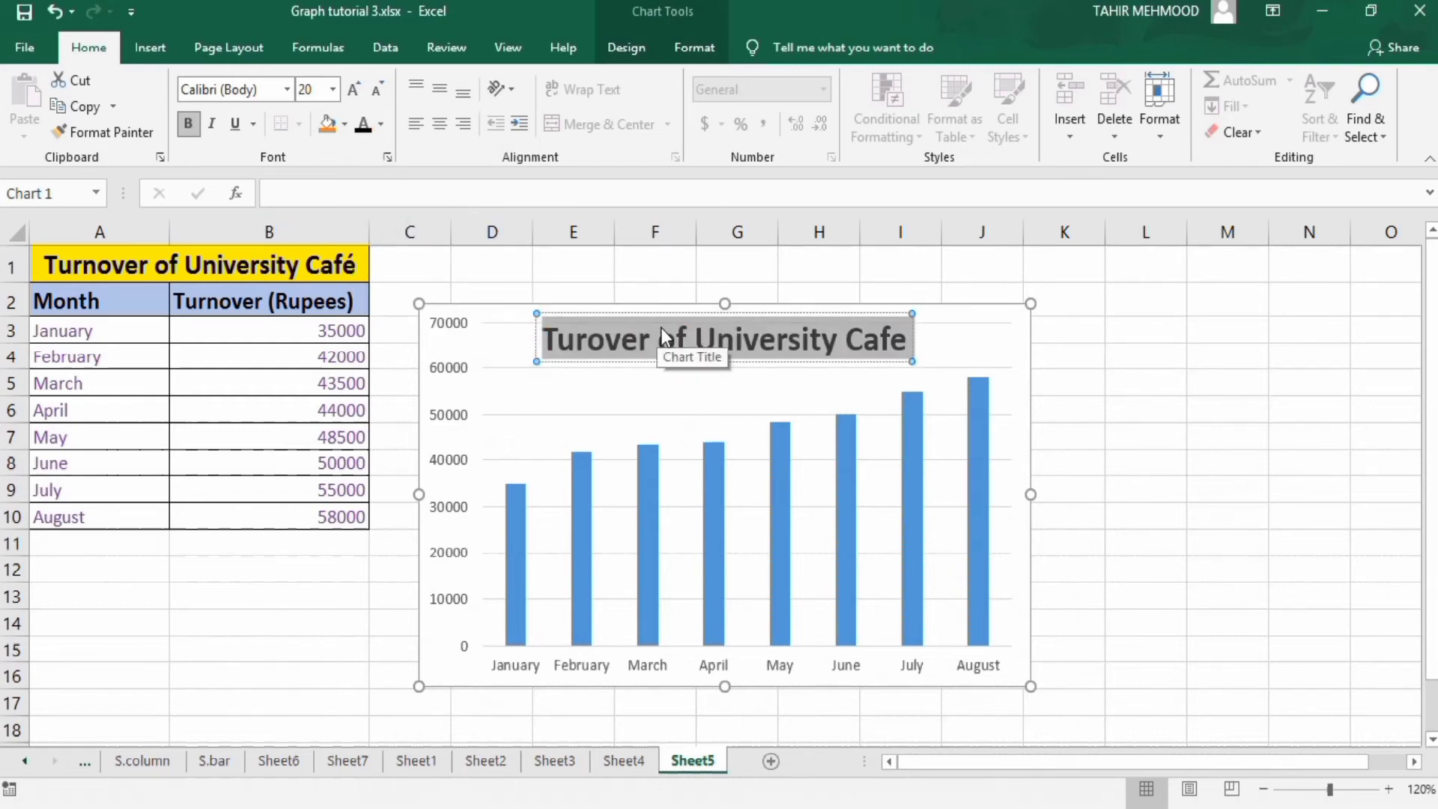
- Give the chart title box a solid fill in standard yellow
click(1080, 341)
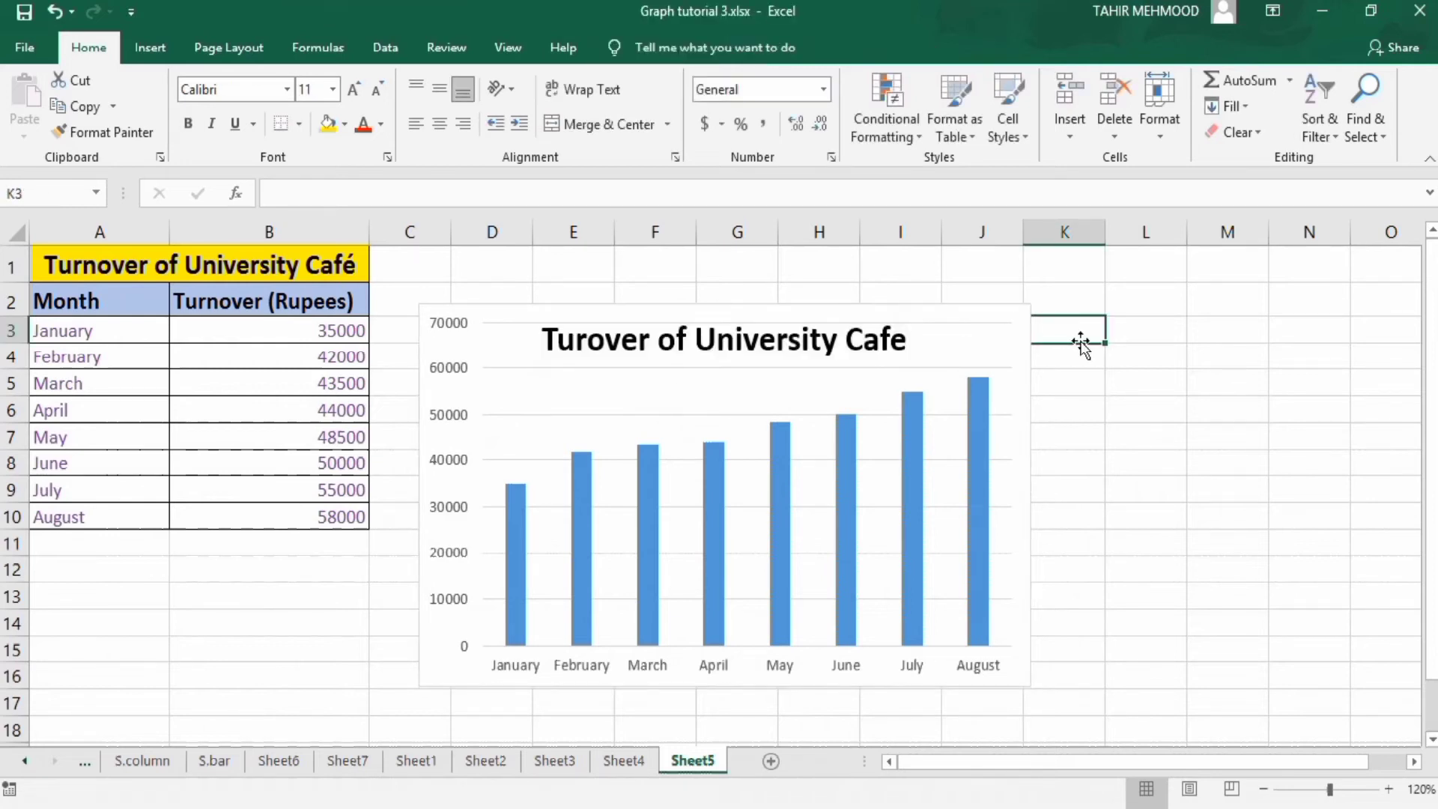
click(804, 343)
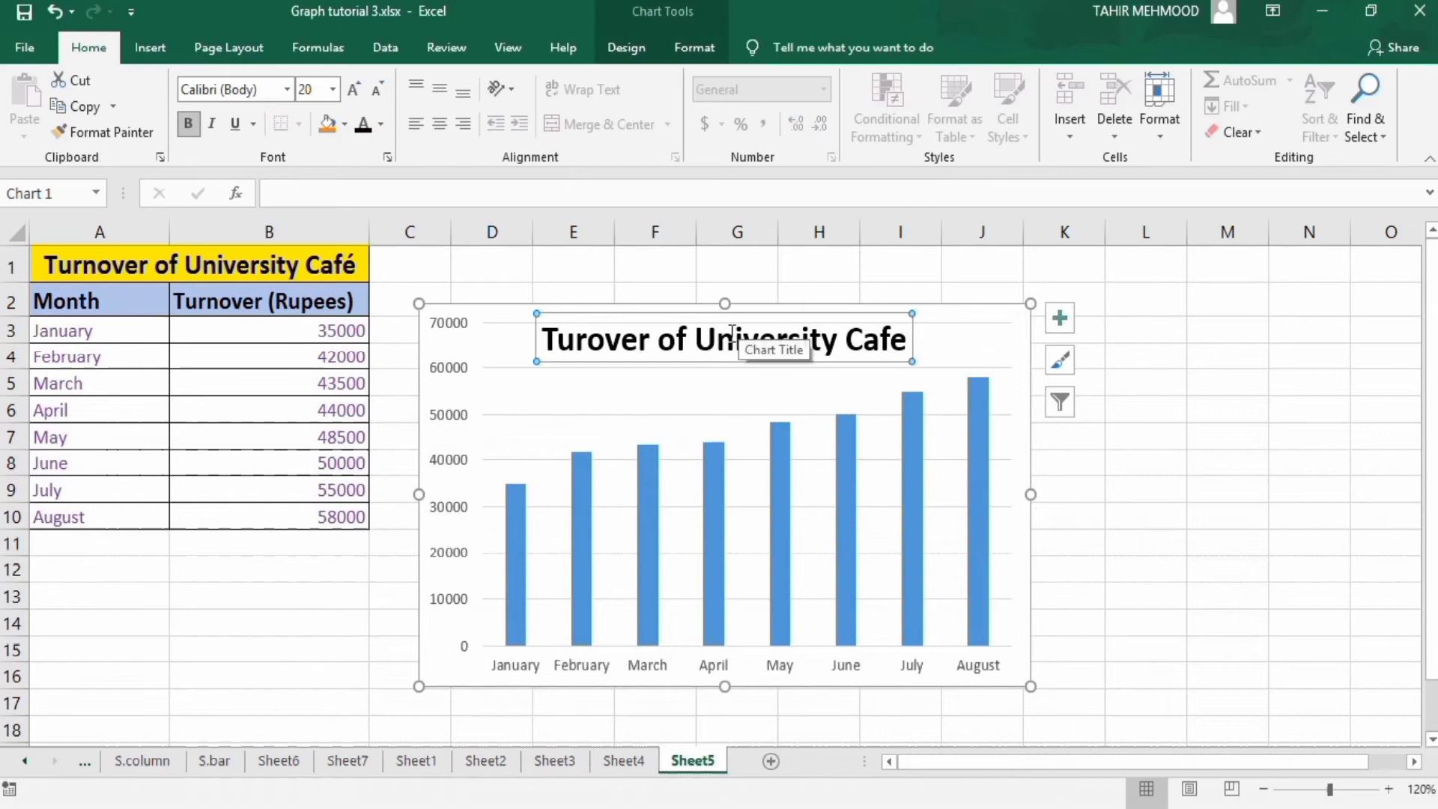
click(634, 52)
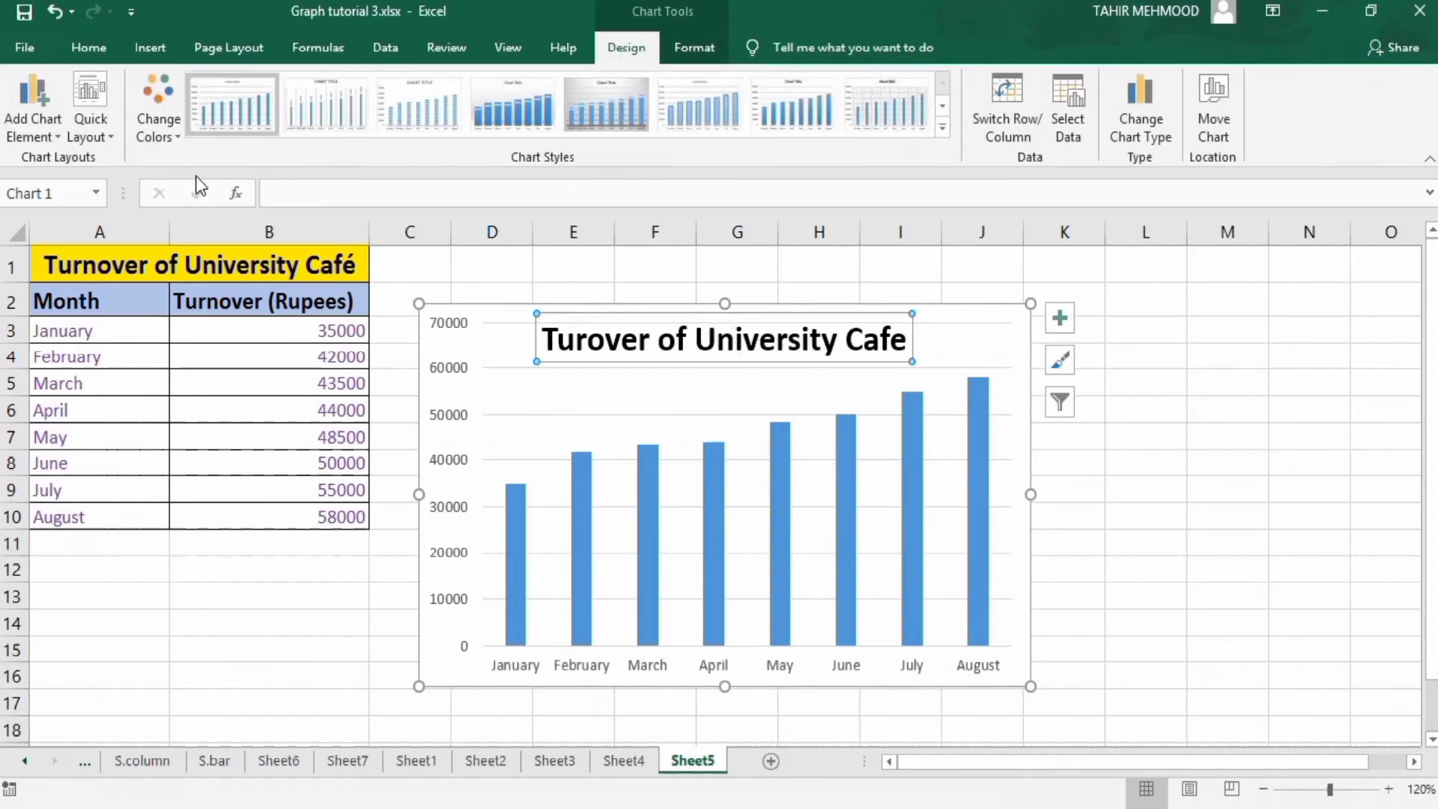
click(54, 139)
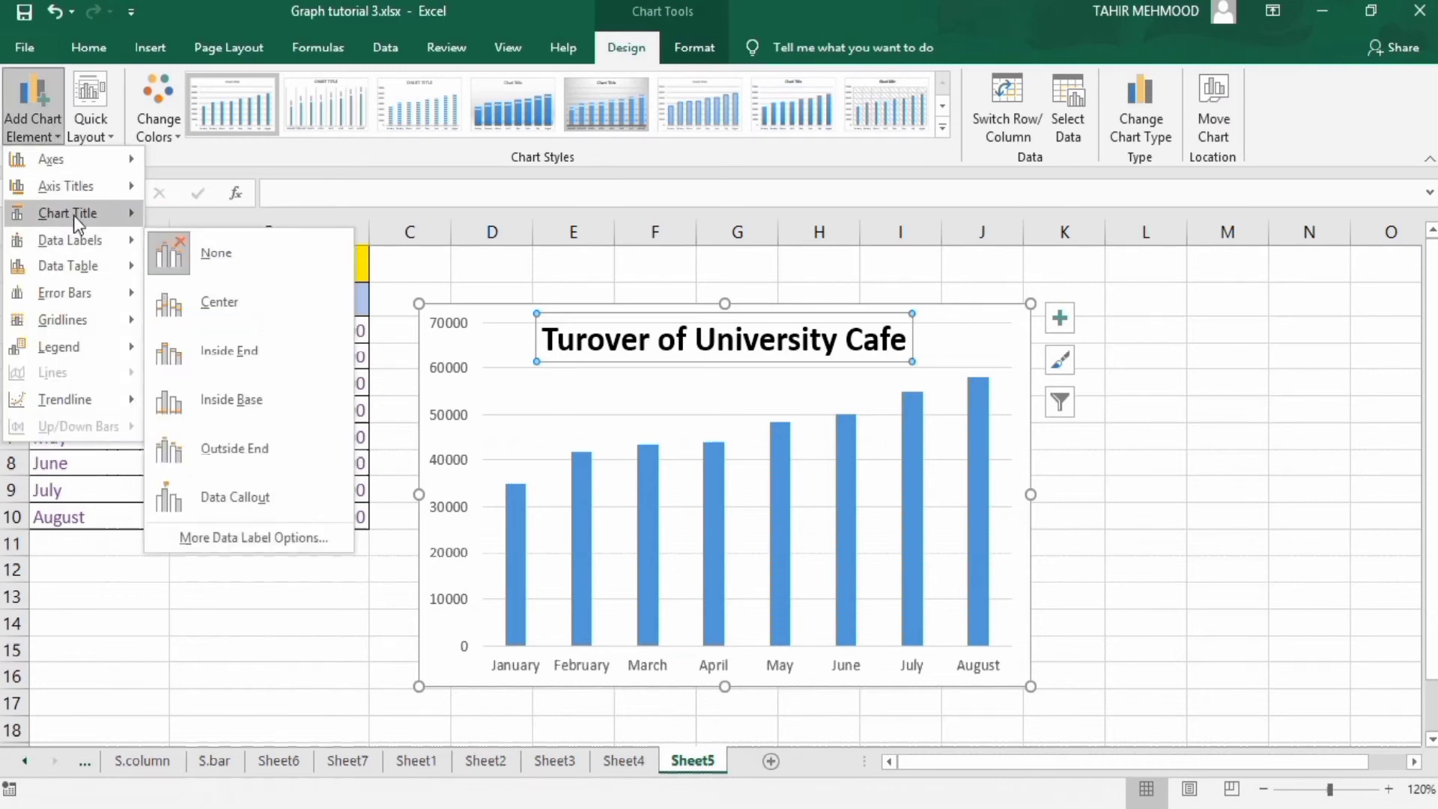
mouse_move(75, 216)
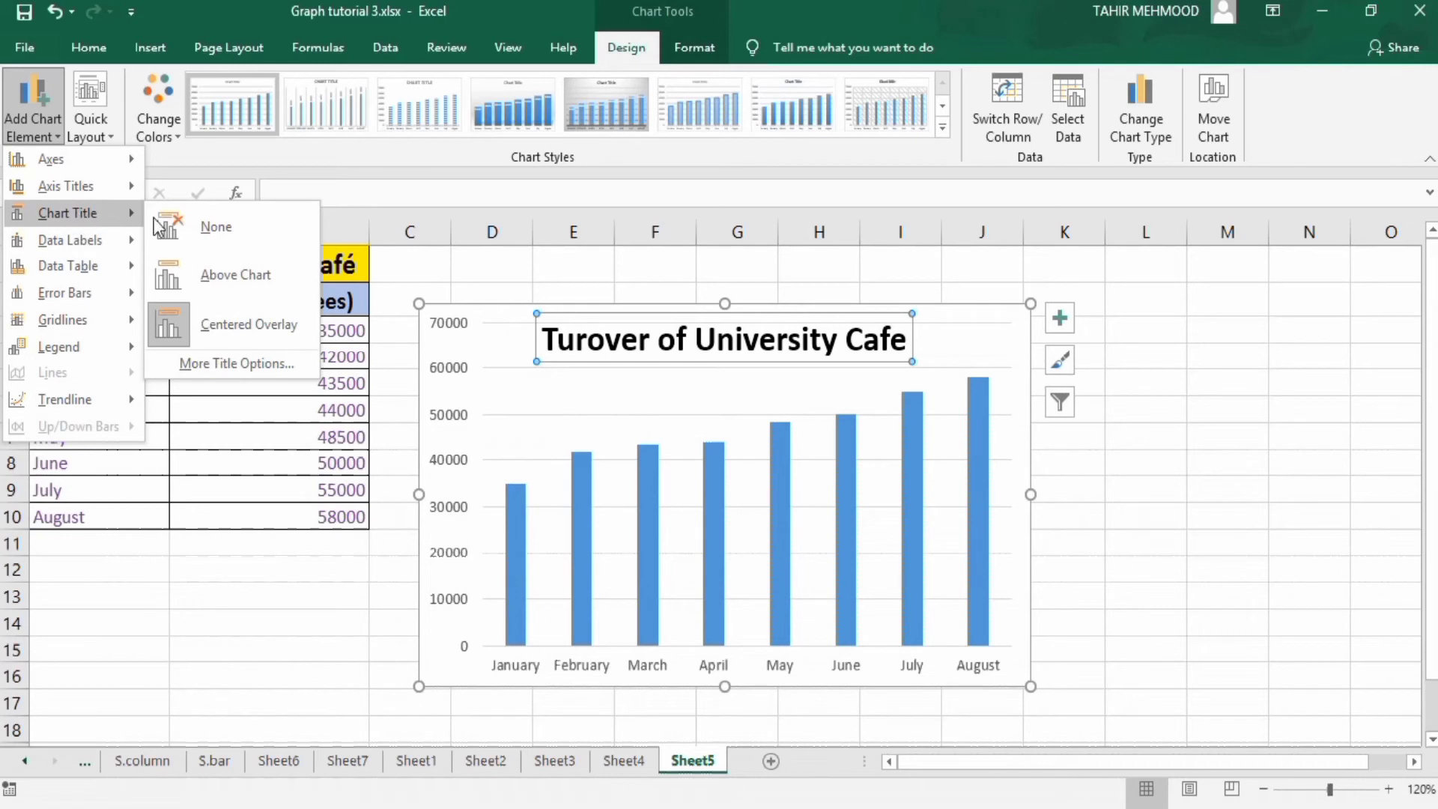
click(258, 363)
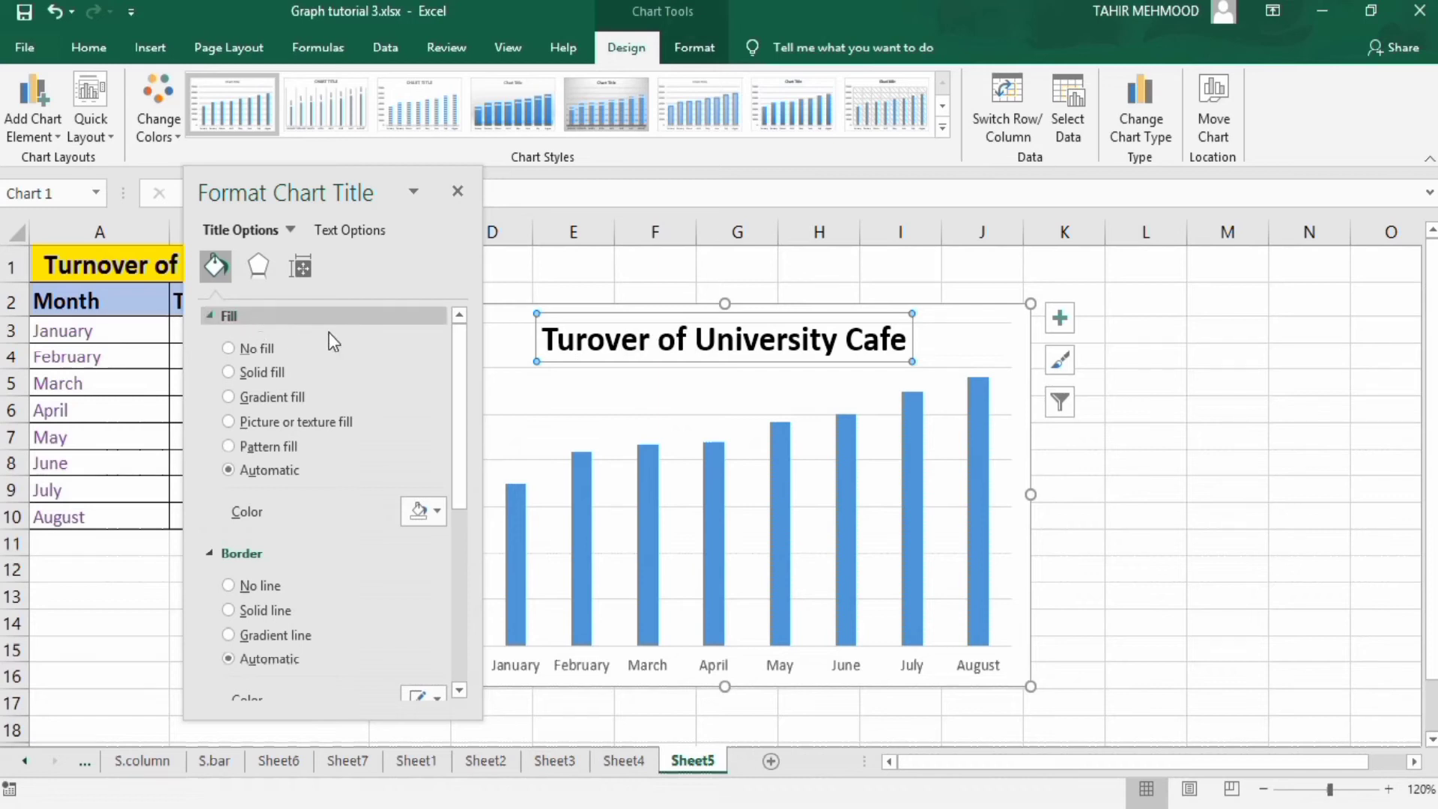
click(228, 371)
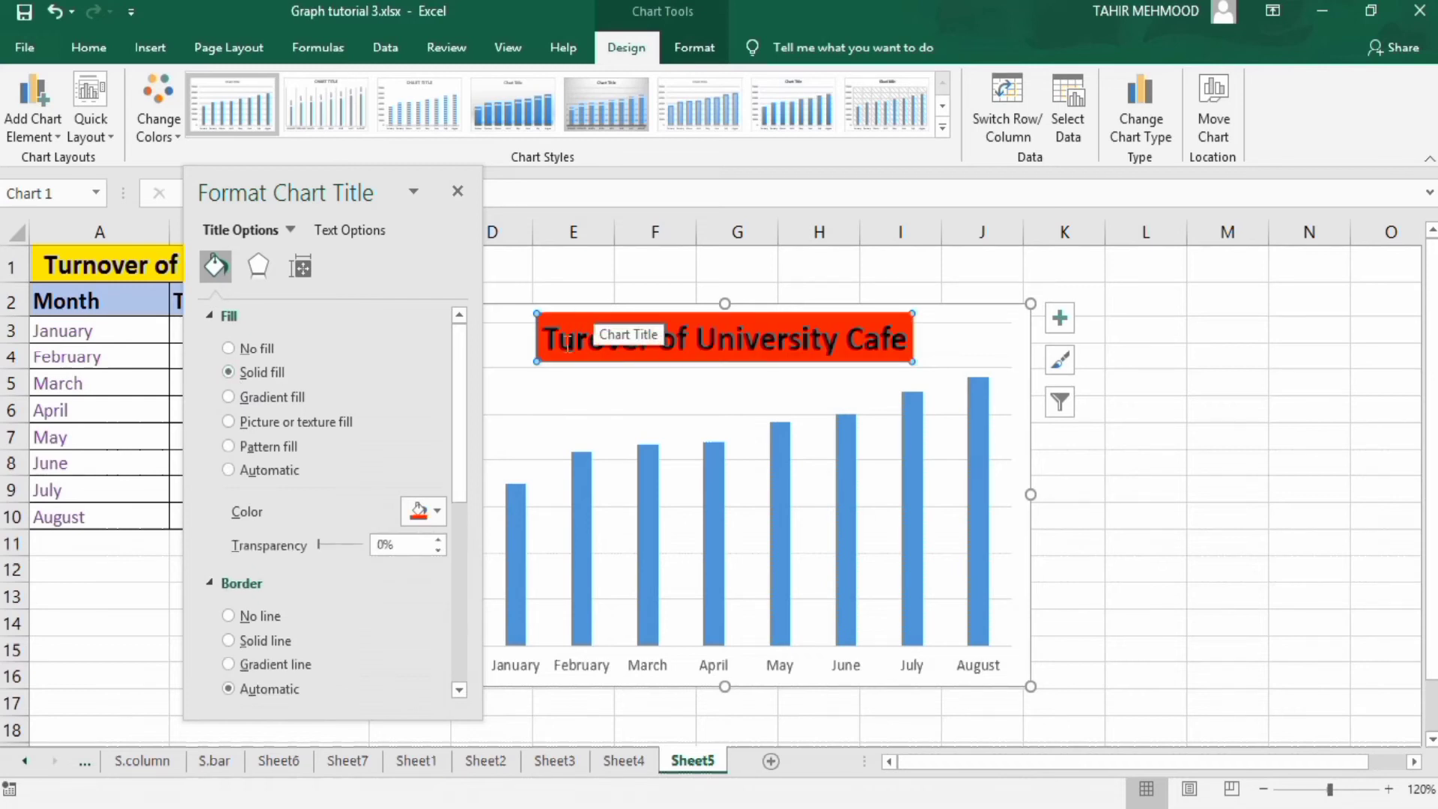
click(436, 511)
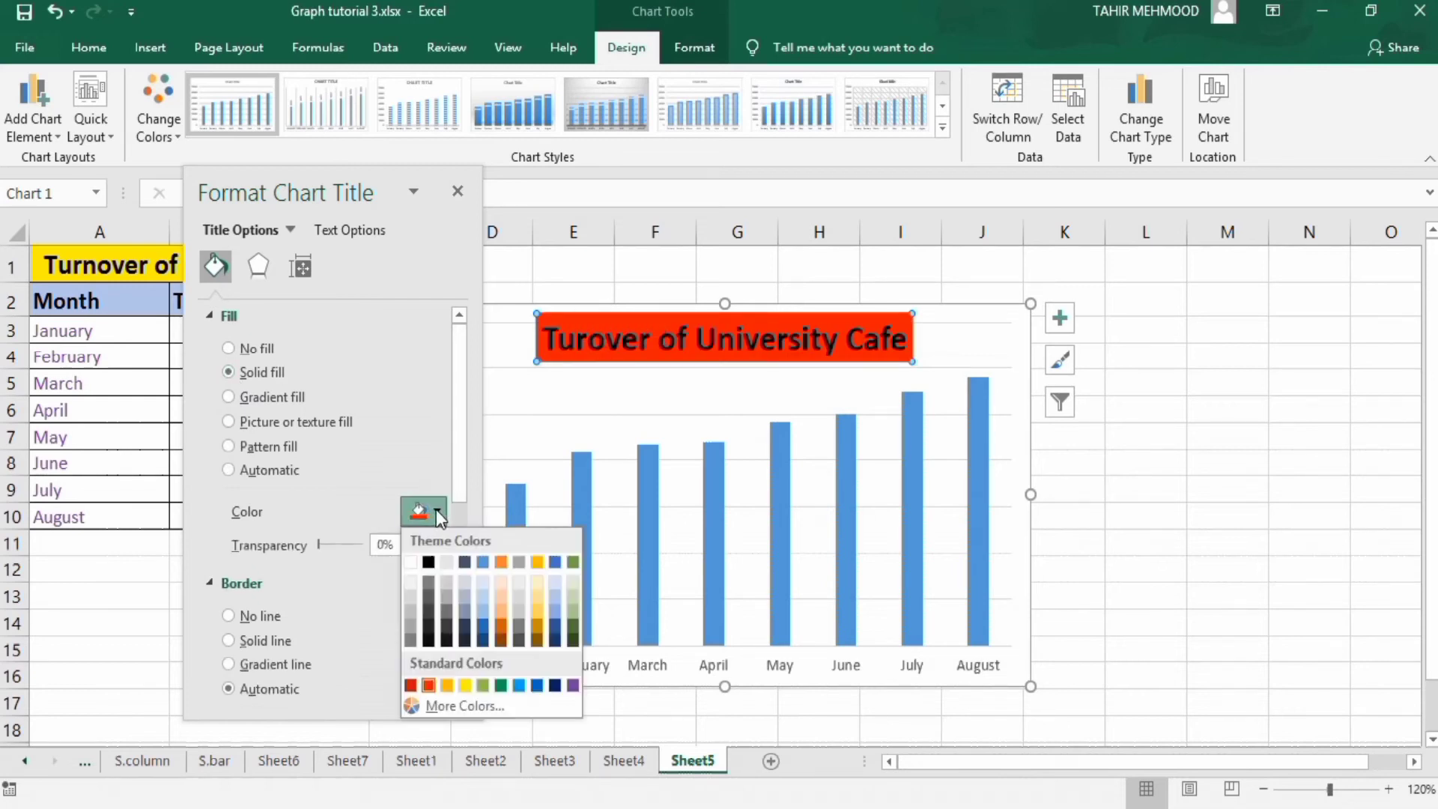
click(465, 686)
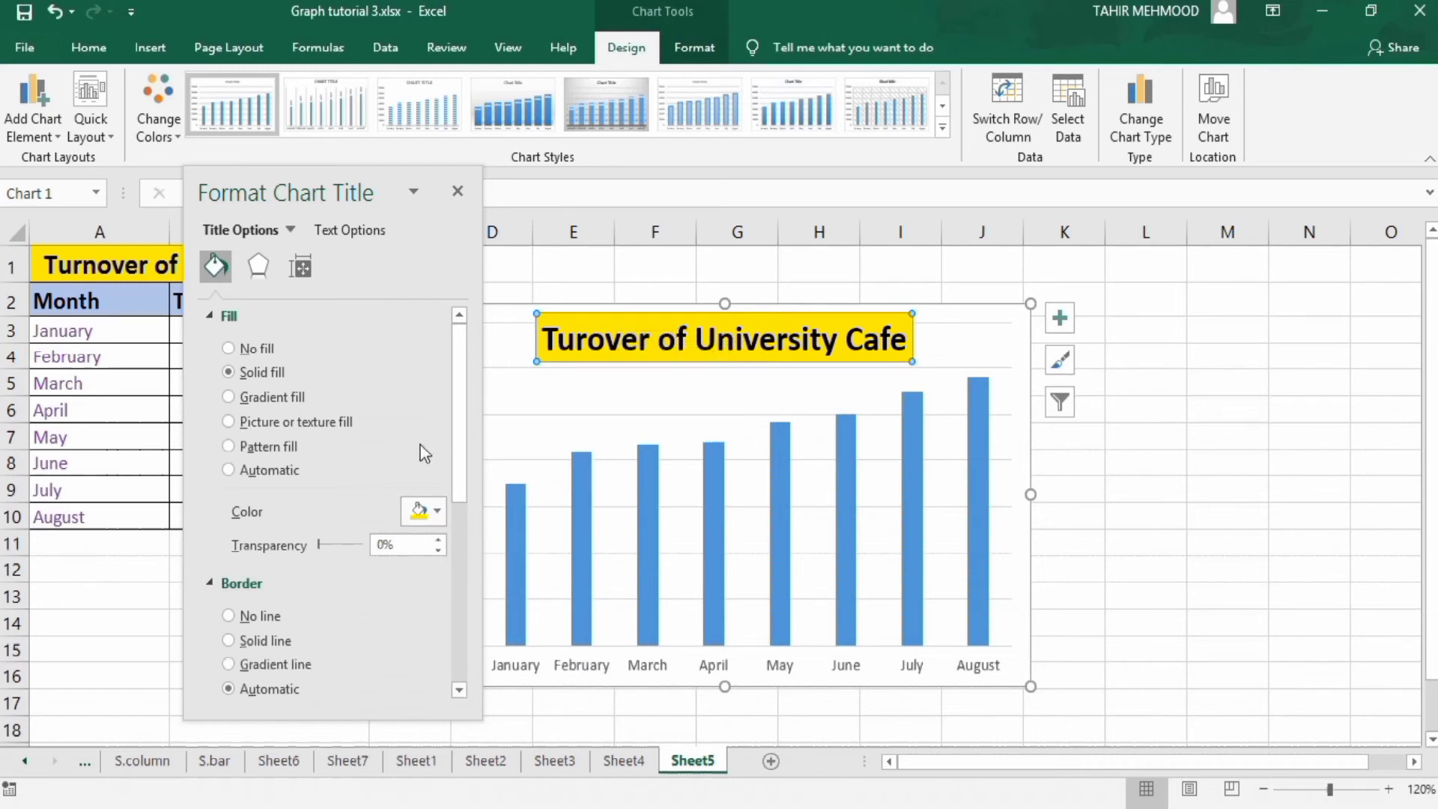
- Add a solid border in standard red around the chart title
drag(462, 424, 461, 520)
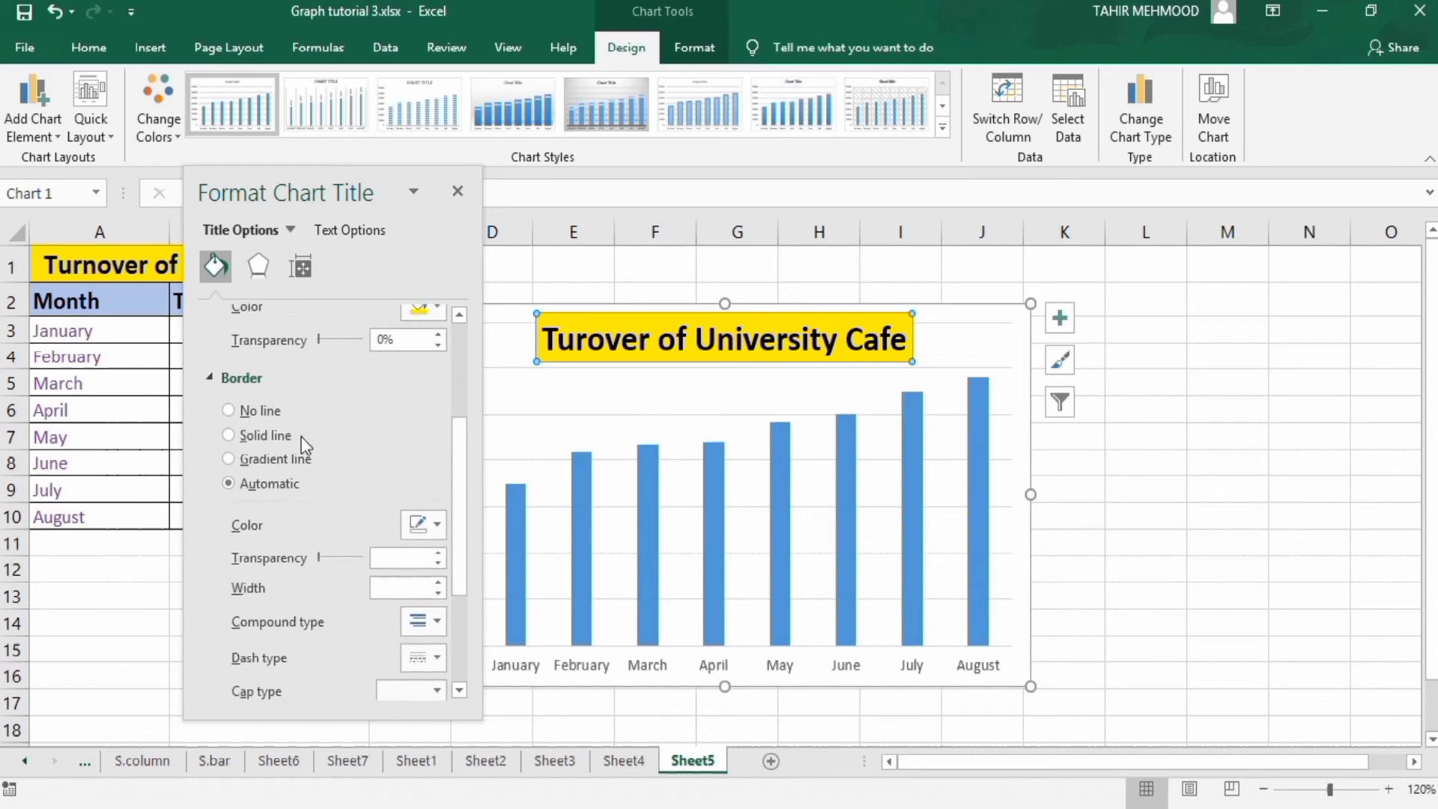
click(228, 435)
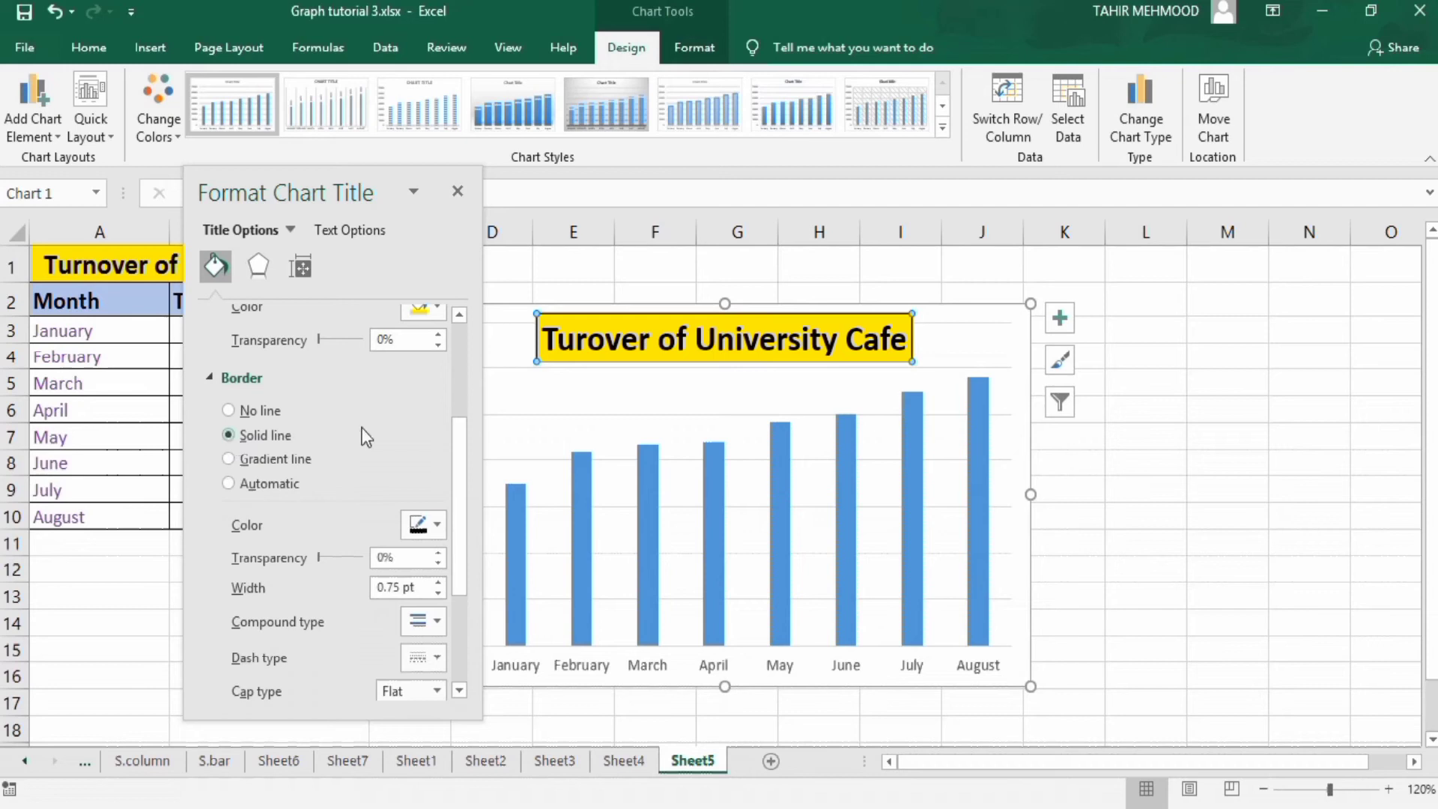
click(440, 526)
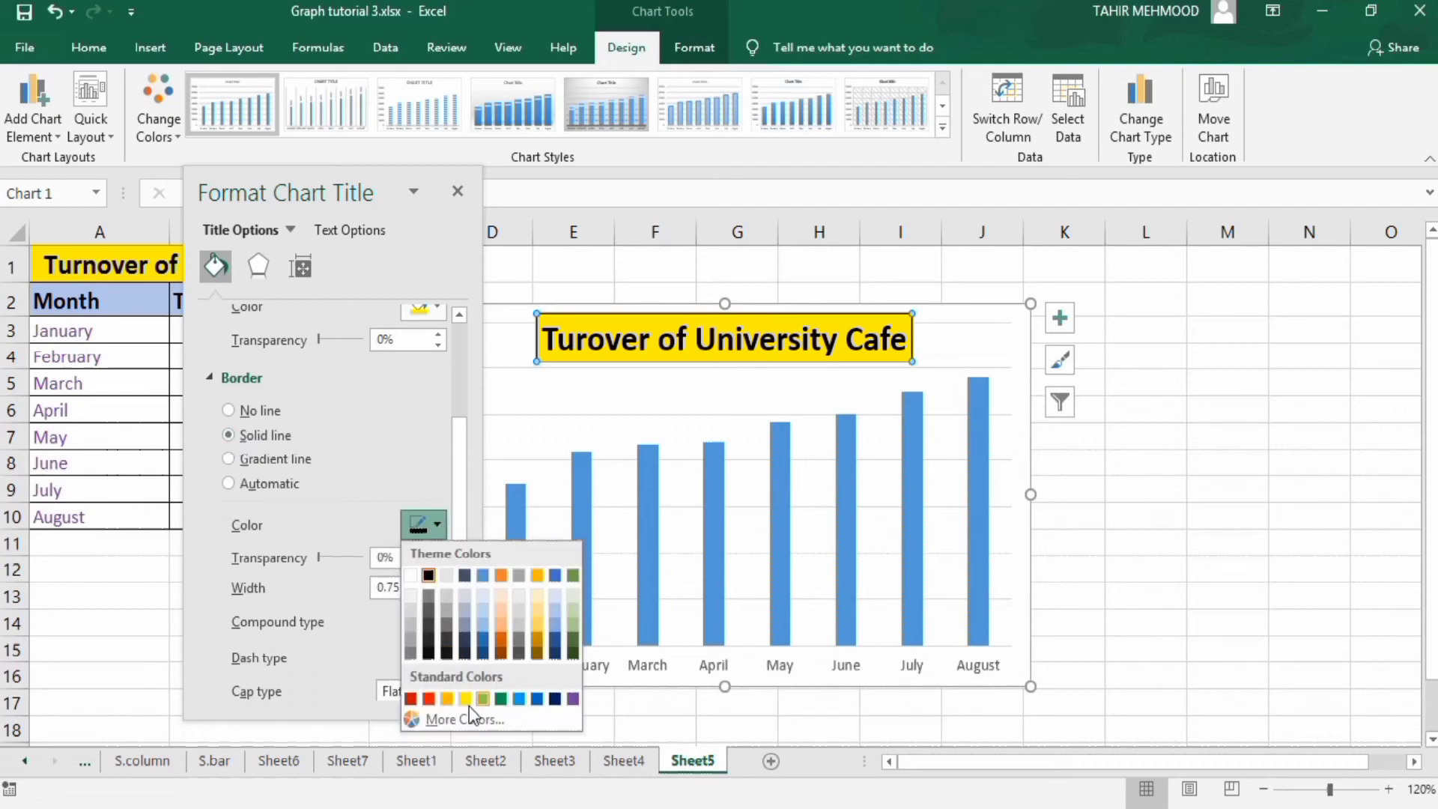
click(429, 700)
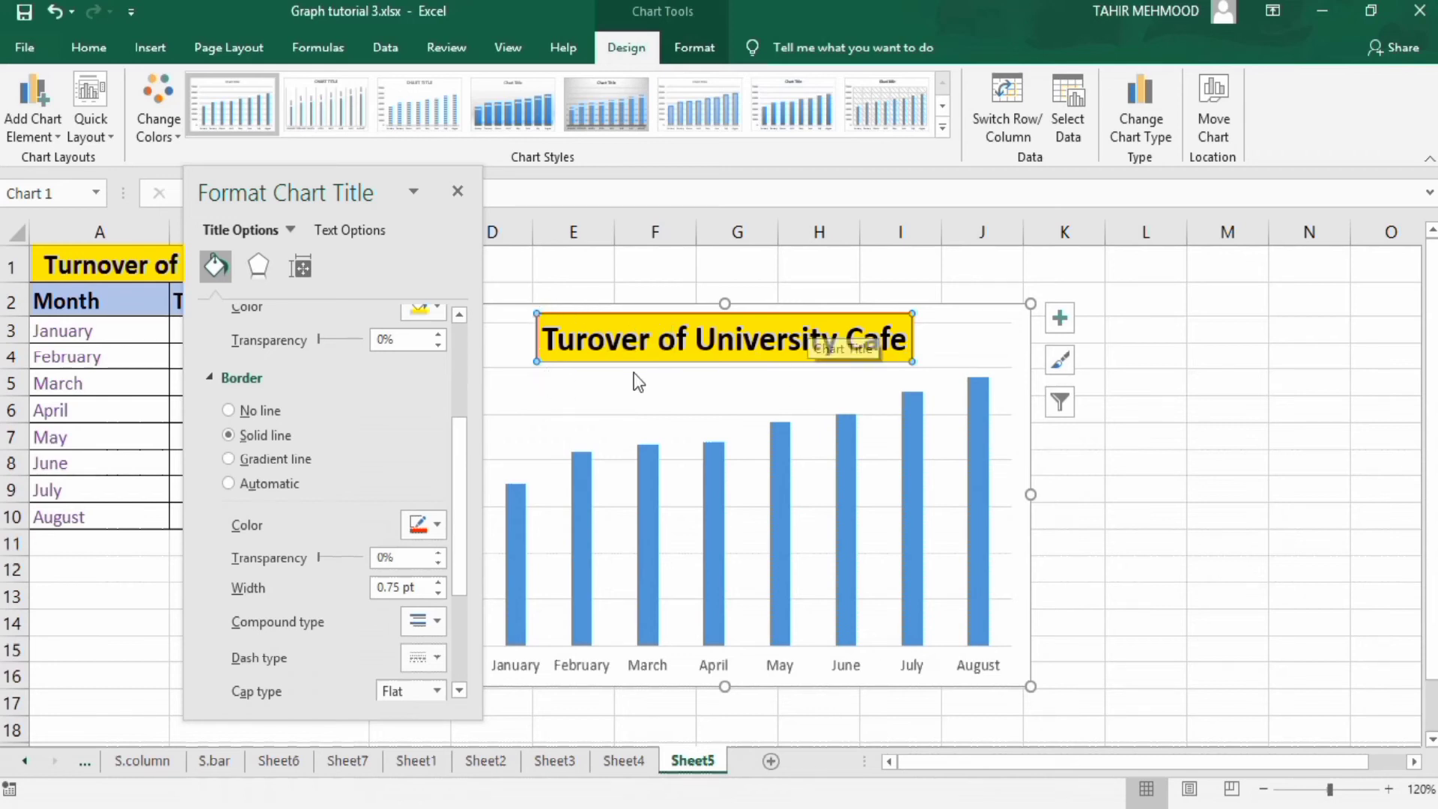
- Apply the inner shadow preset that shades the right edge of the chart title box
drag(456, 430, 461, 325)
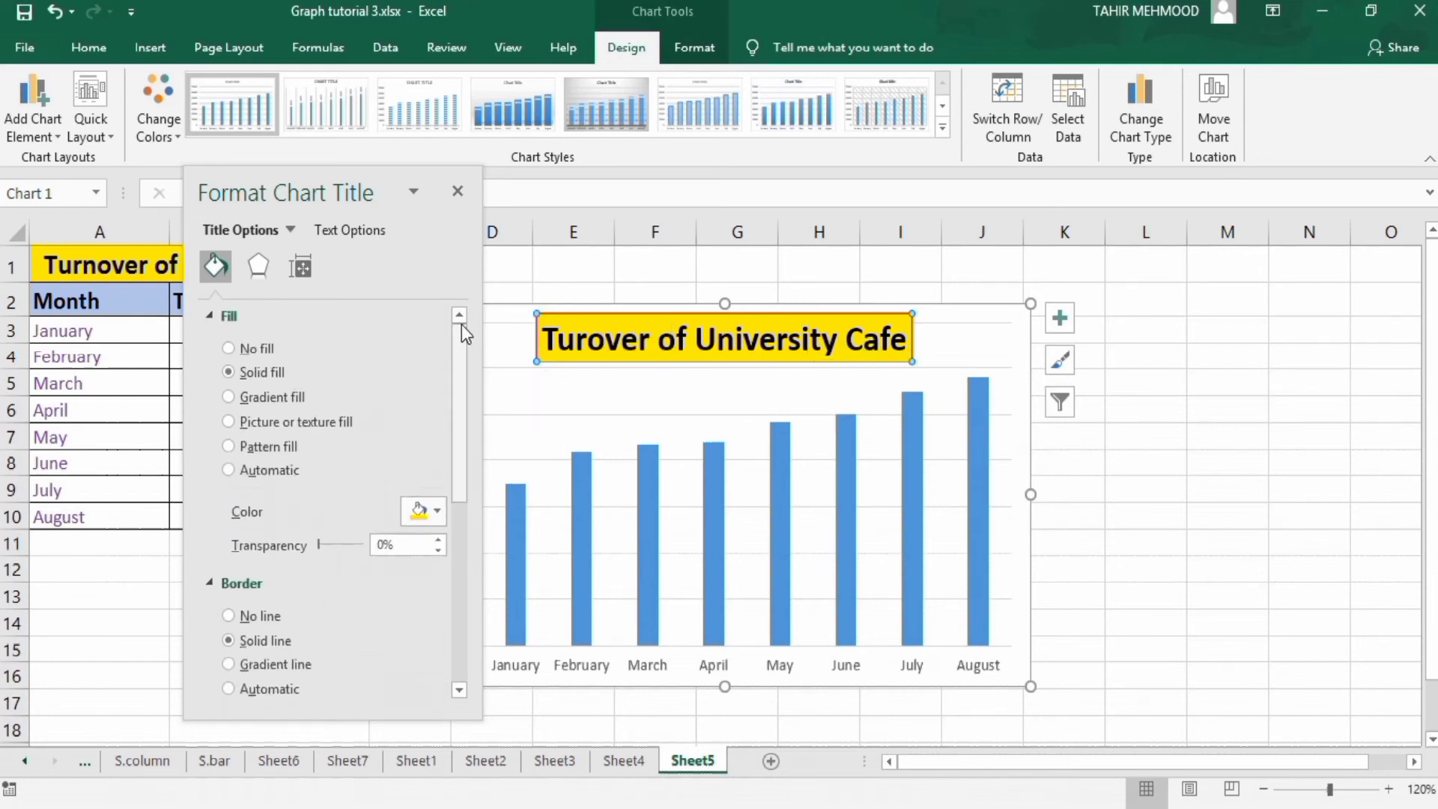
click(258, 267)
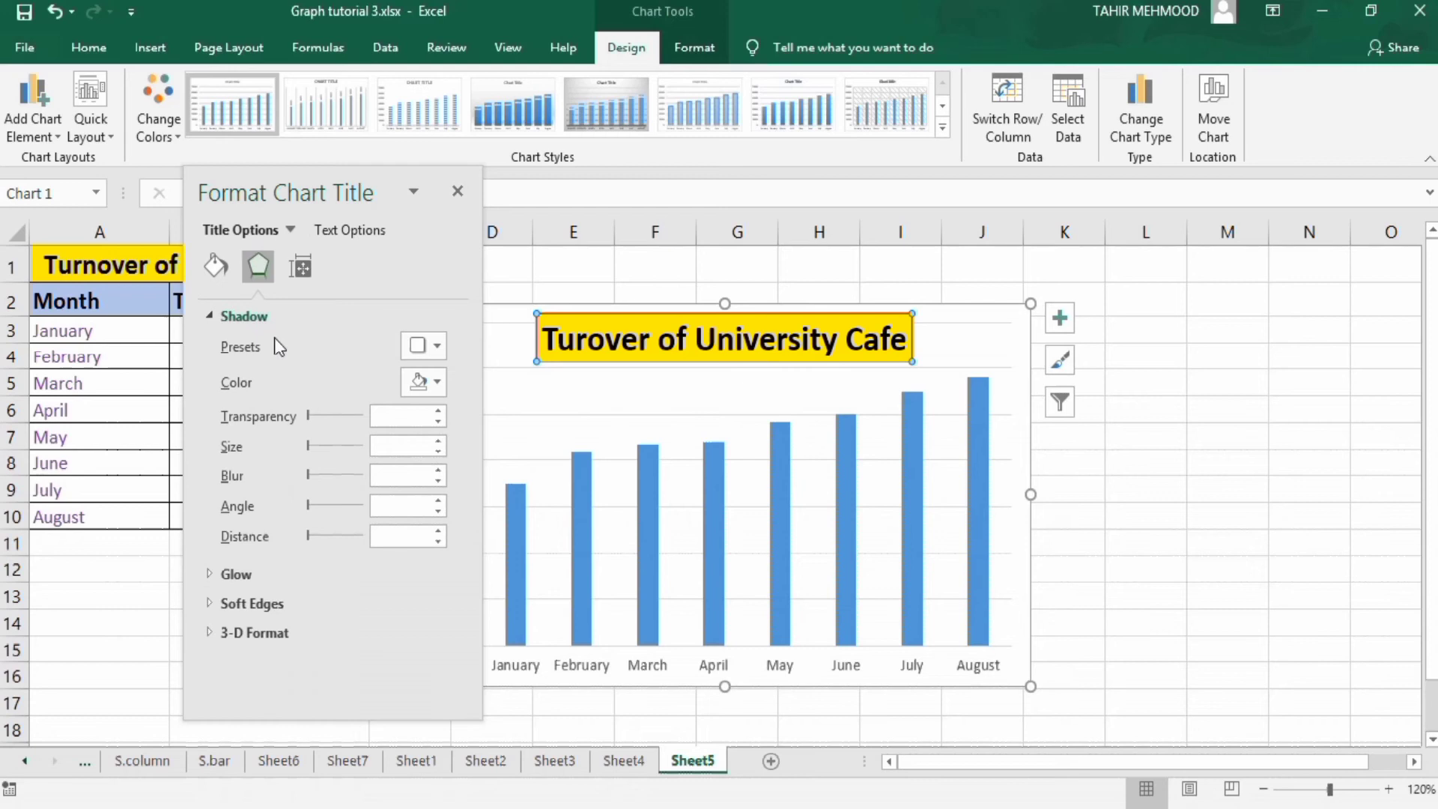
click(438, 348)
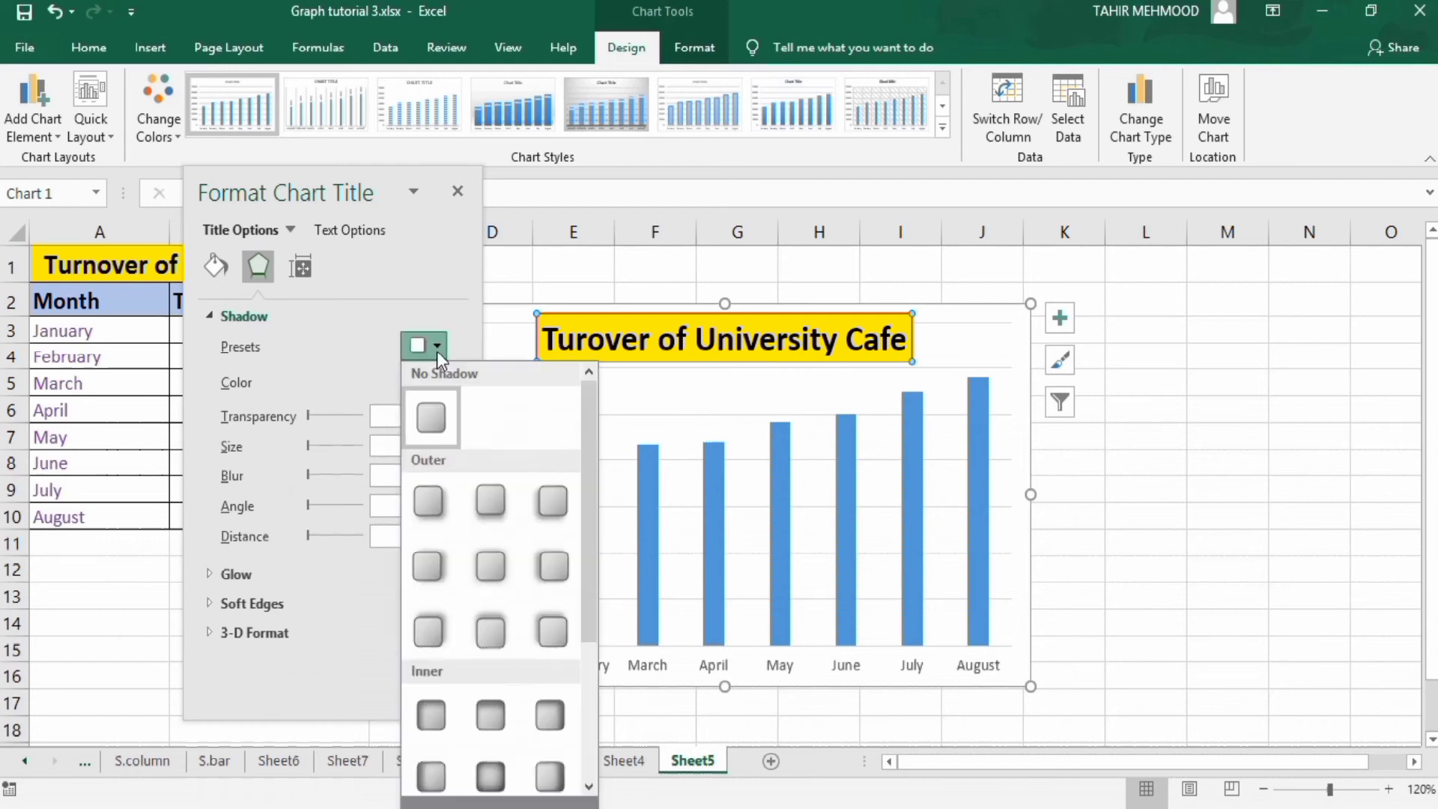
click(551, 777)
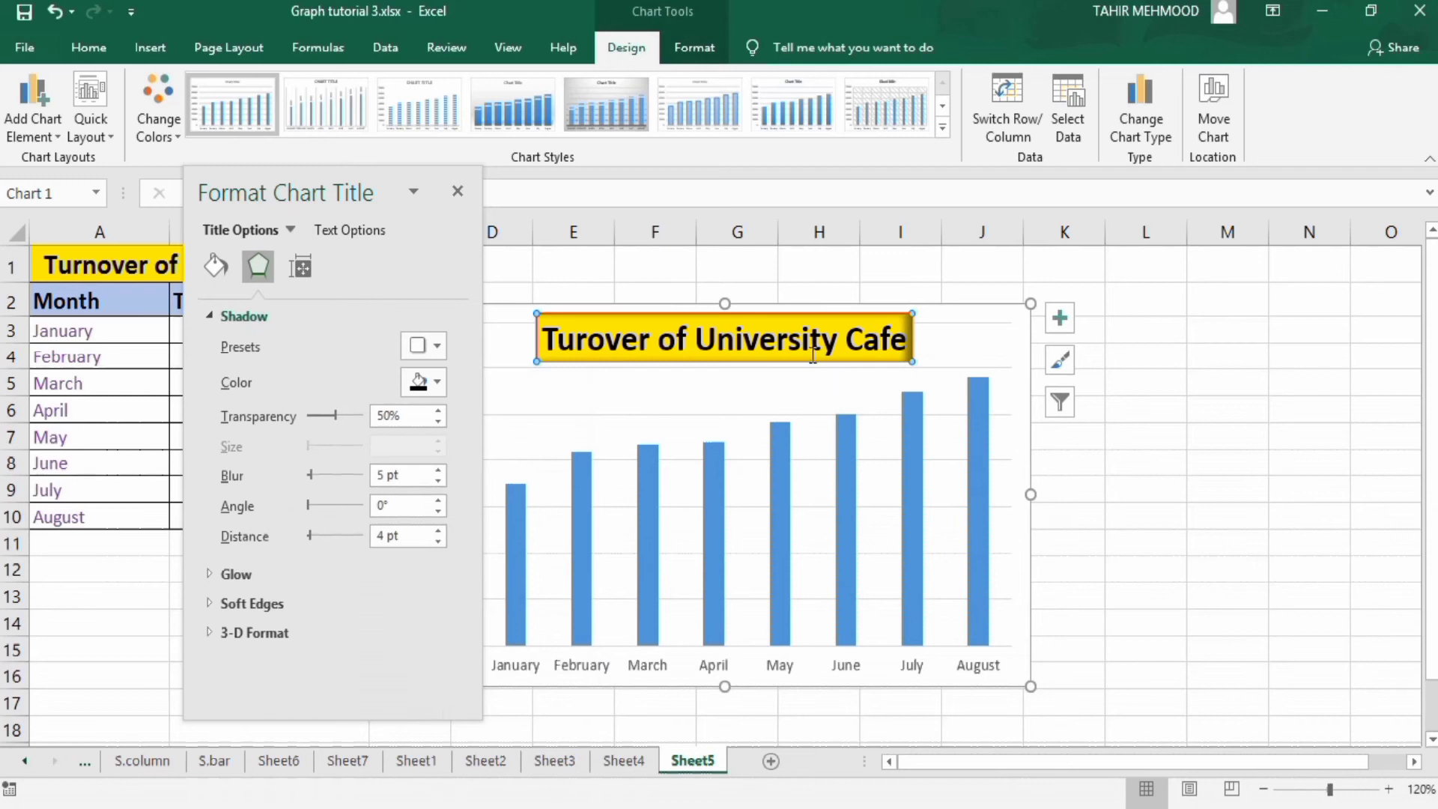
- Check the chart title's vertical alignment choices, try rotating its text 90°, and set the text direction back to Horizontal
click(302, 262)
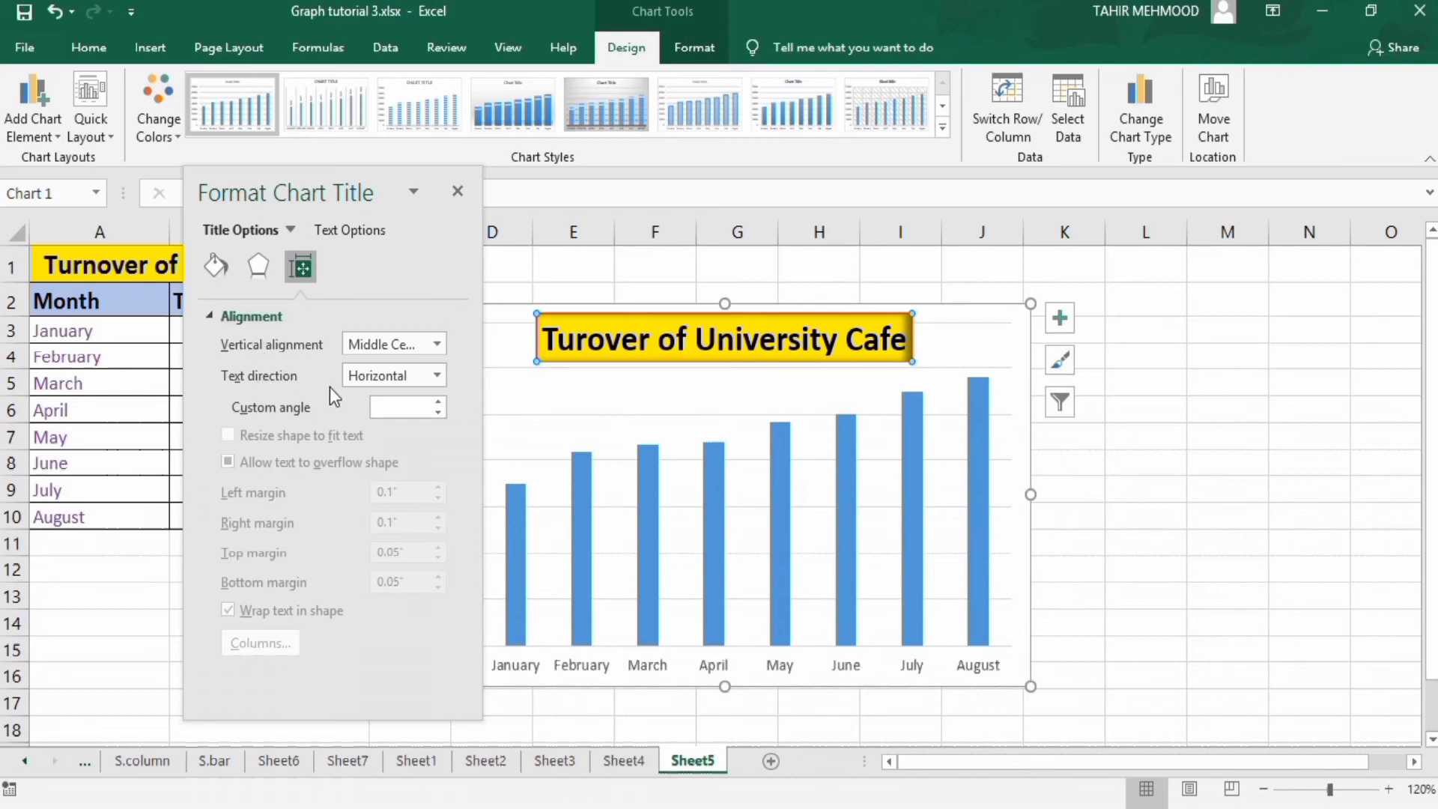
click(439, 346)
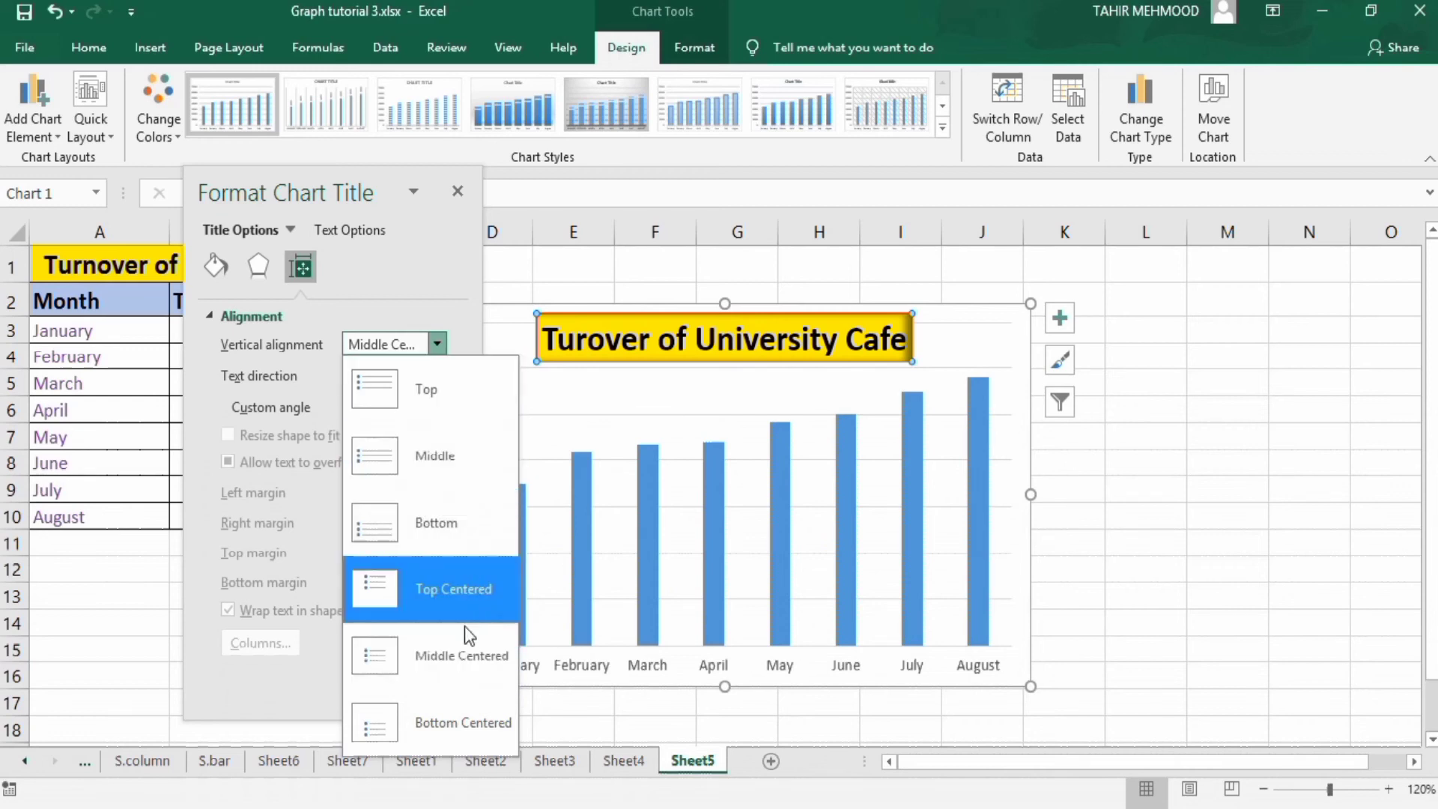
click(469, 273)
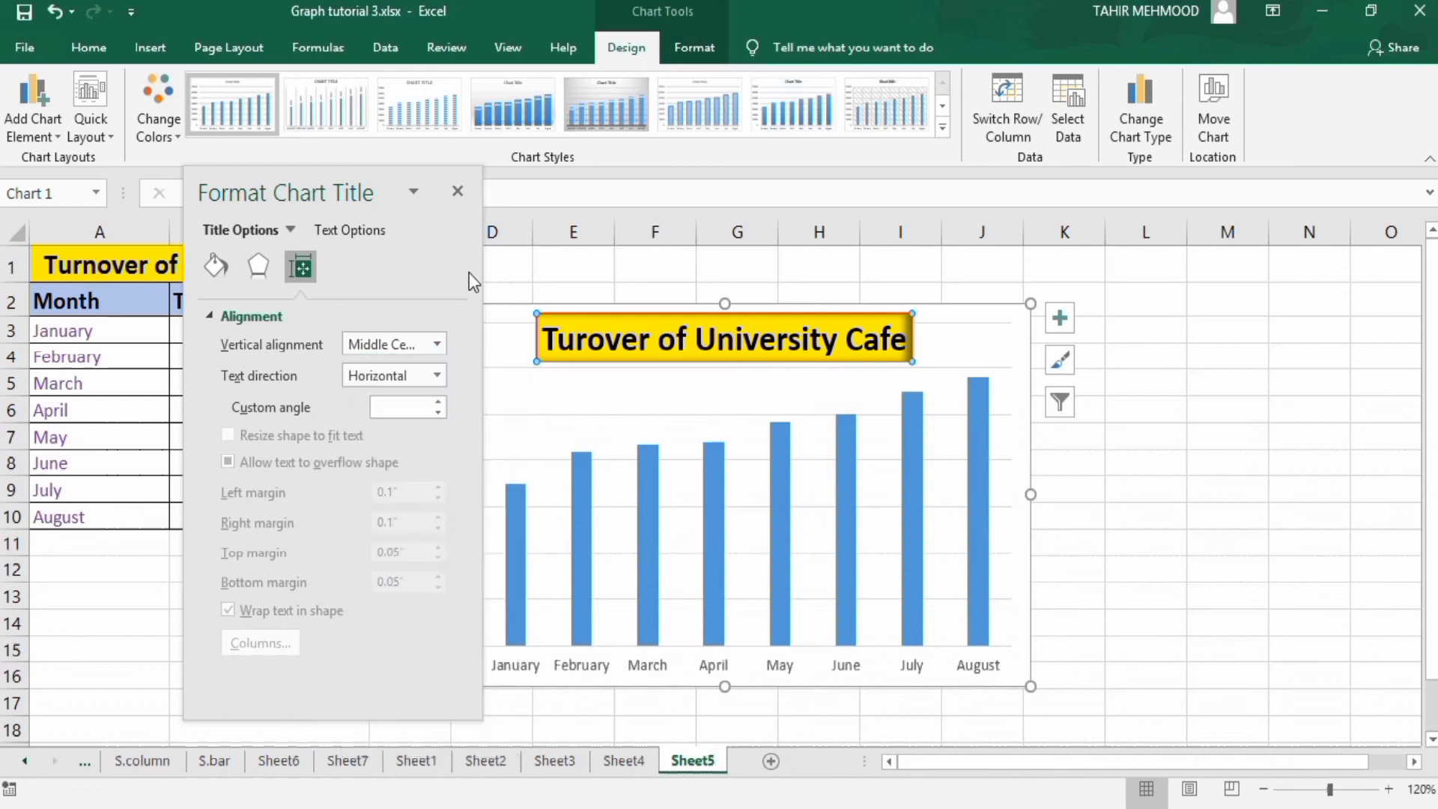
click(439, 375)
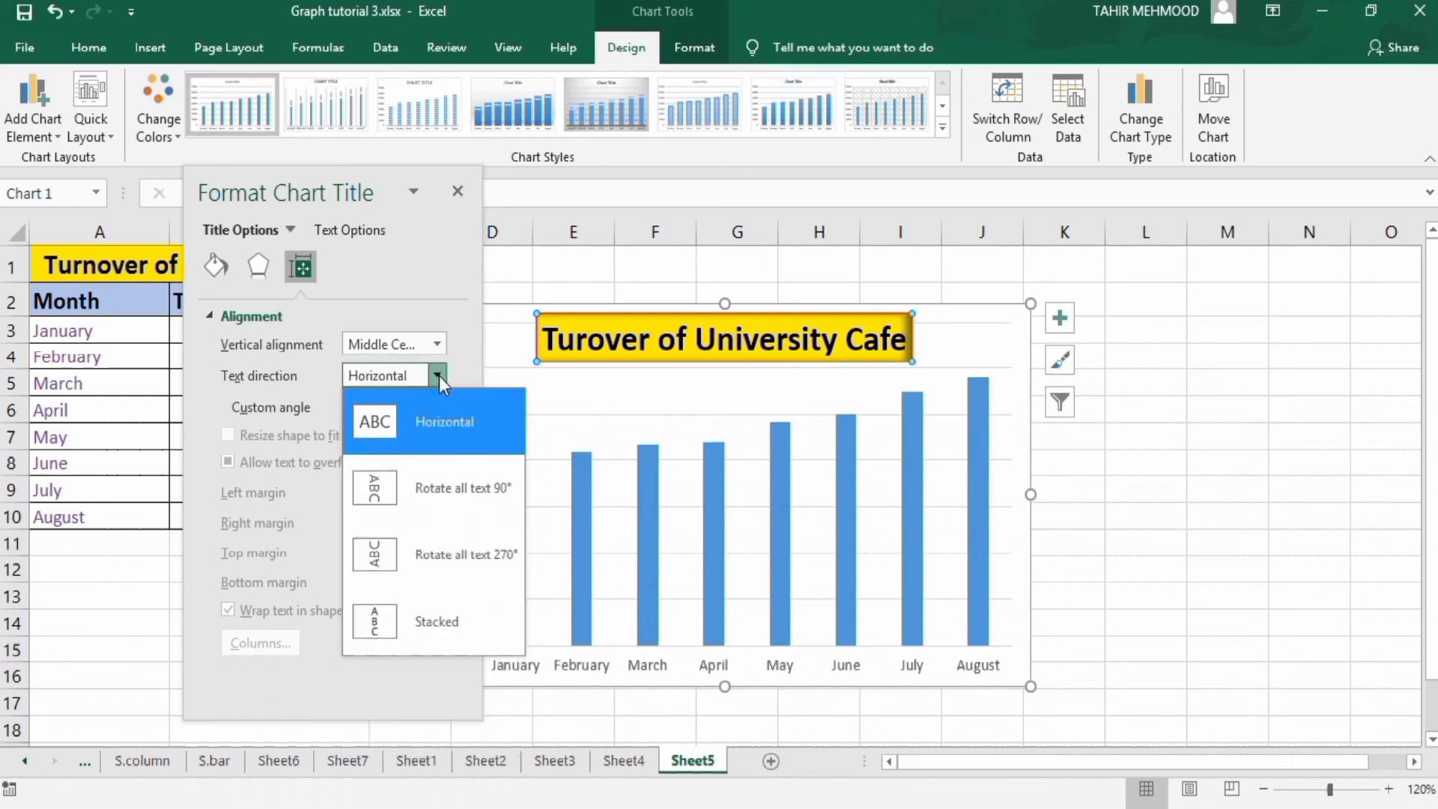
click(437, 501)
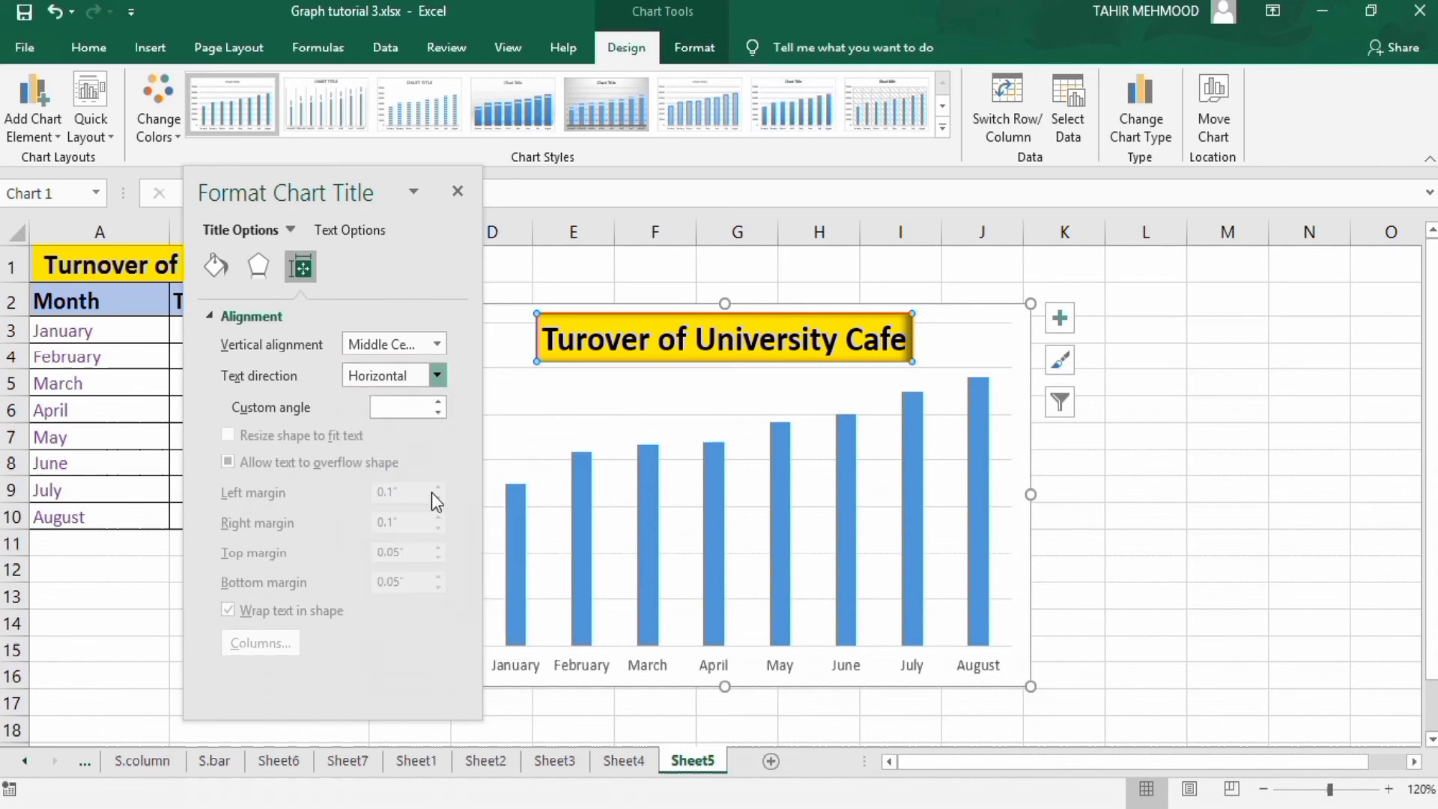
click(439, 372)
click(436, 431)
- Try a gradient fill and a pattern fill on the chart title text, and restore its solid fill
click(343, 228)
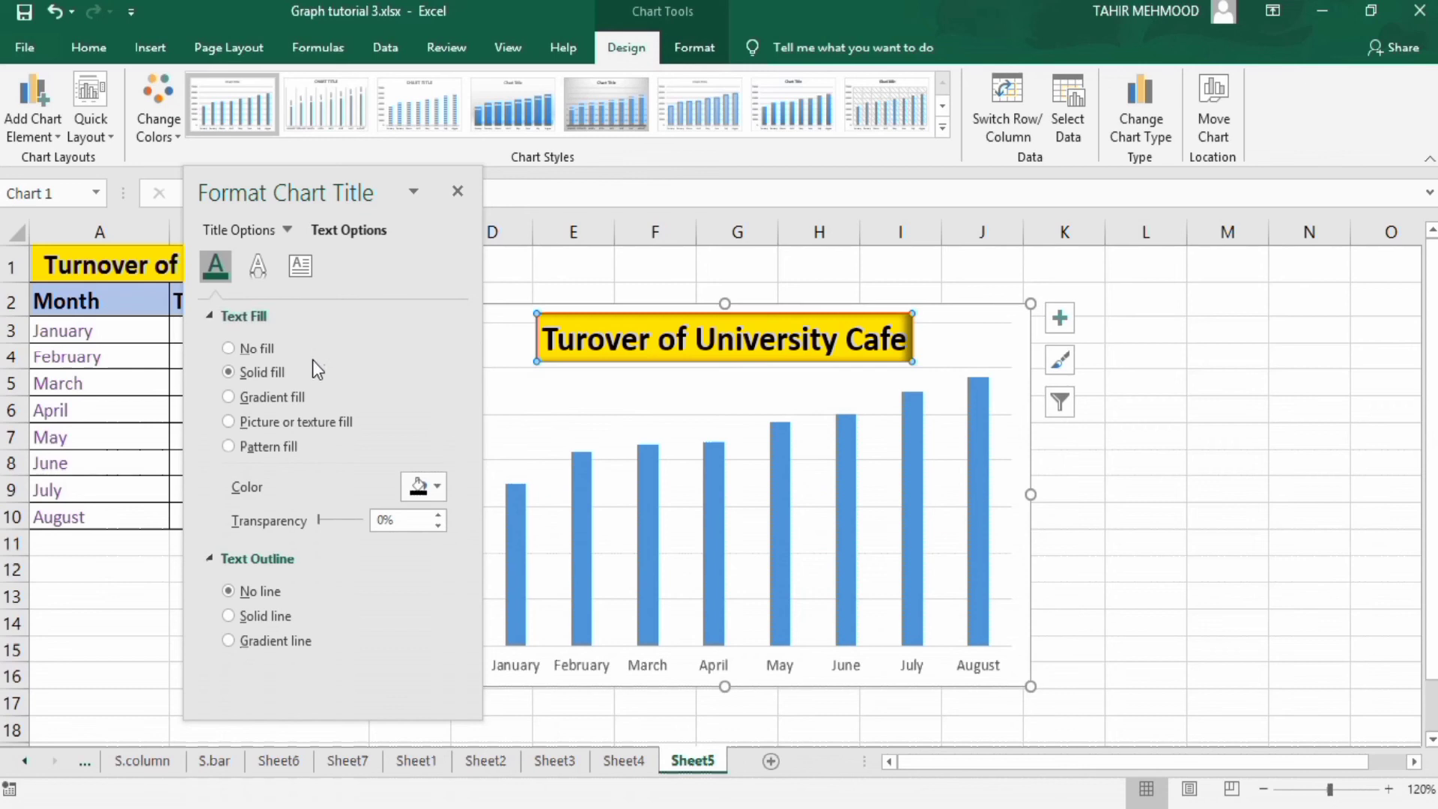
click(228, 398)
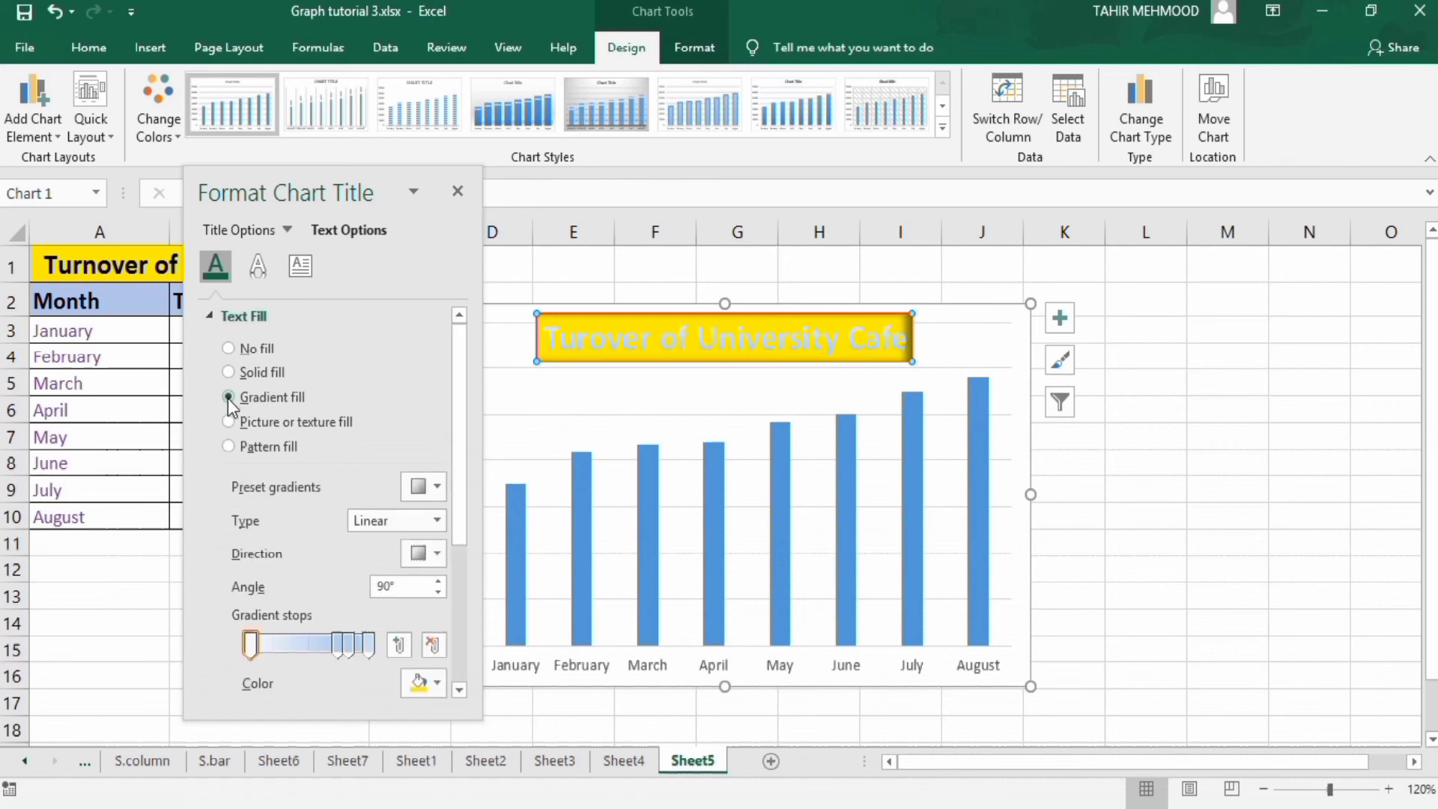
click(229, 447)
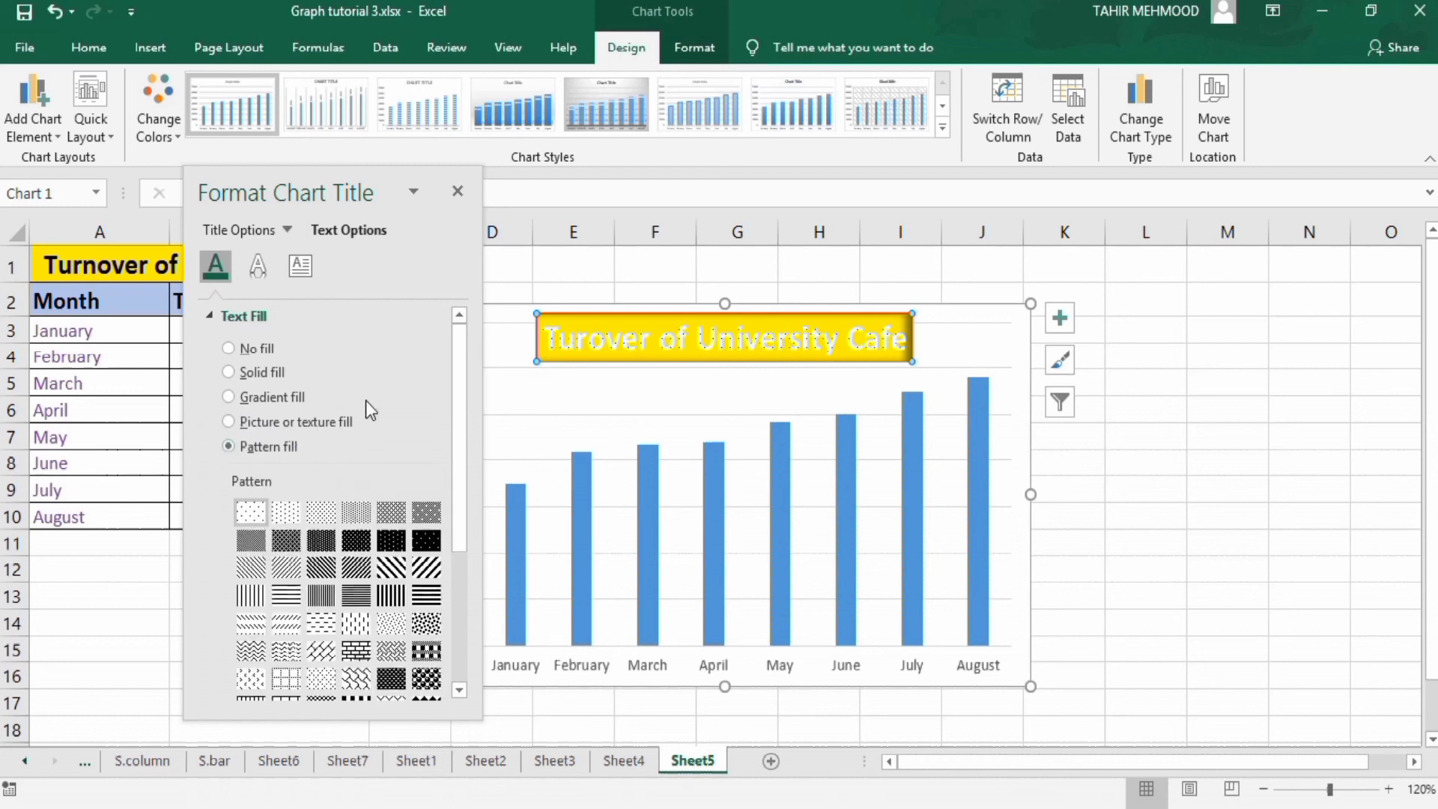
click(227, 371)
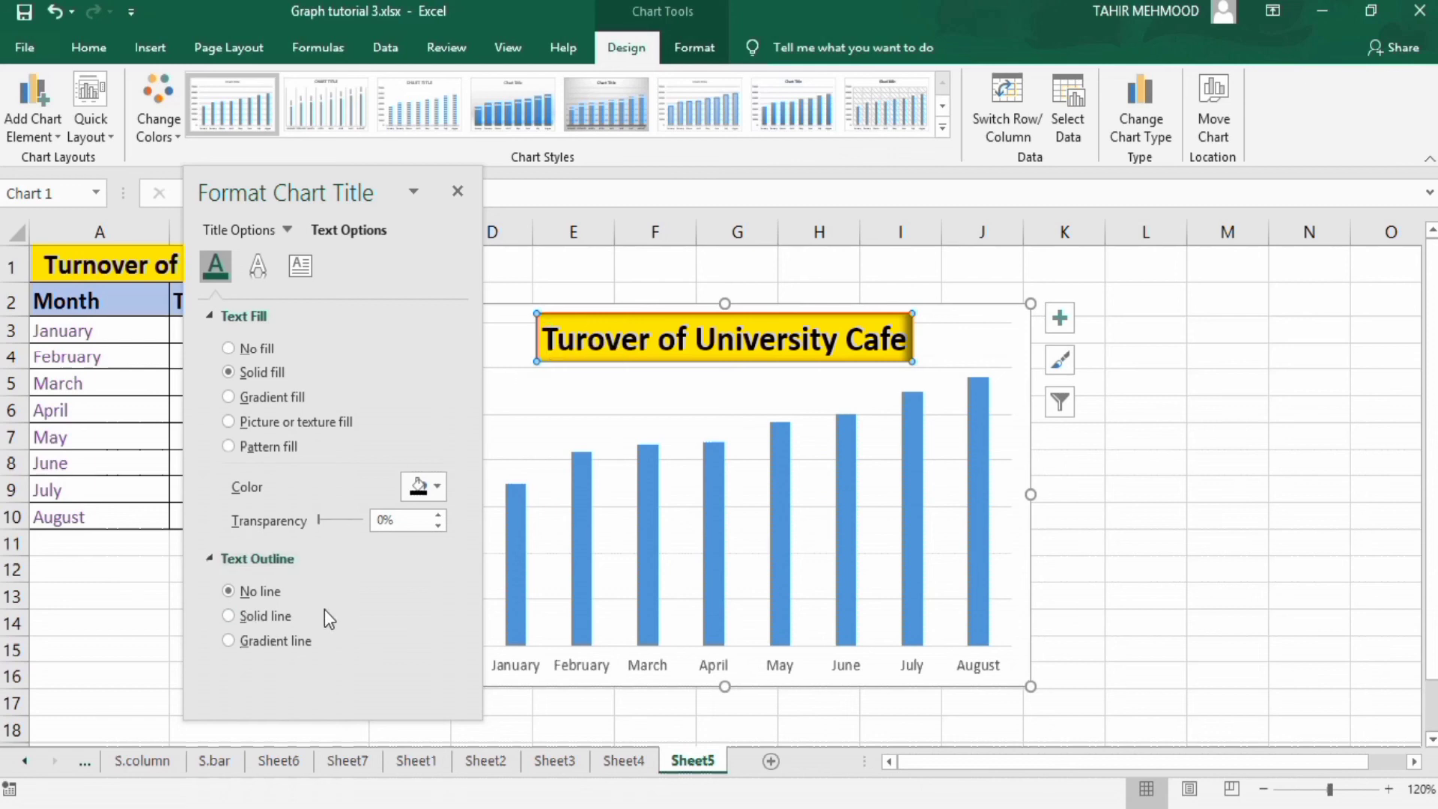
- Review the chart title's text effects and text box settings, and close the title formatting options
click(259, 266)
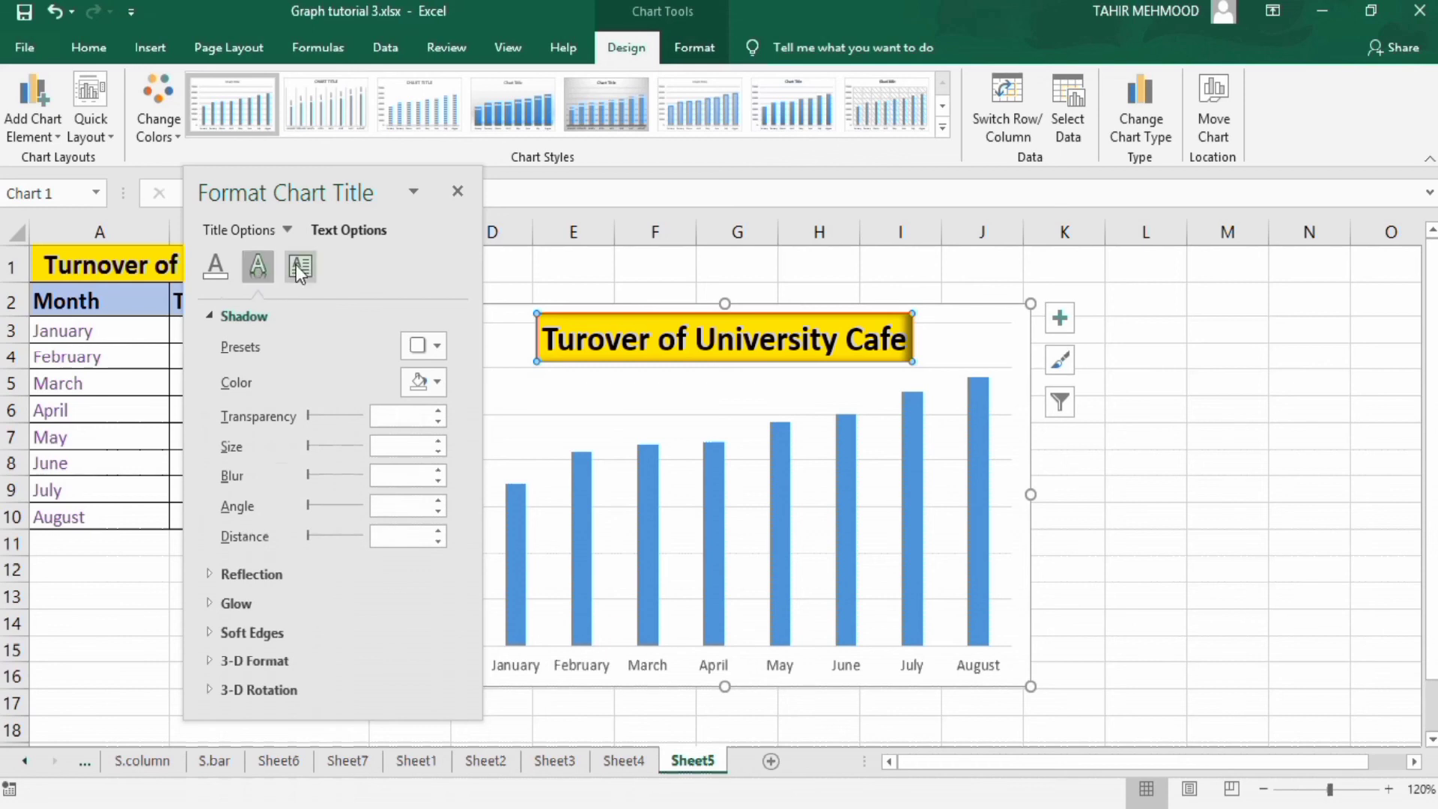
click(300, 268)
click(258, 265)
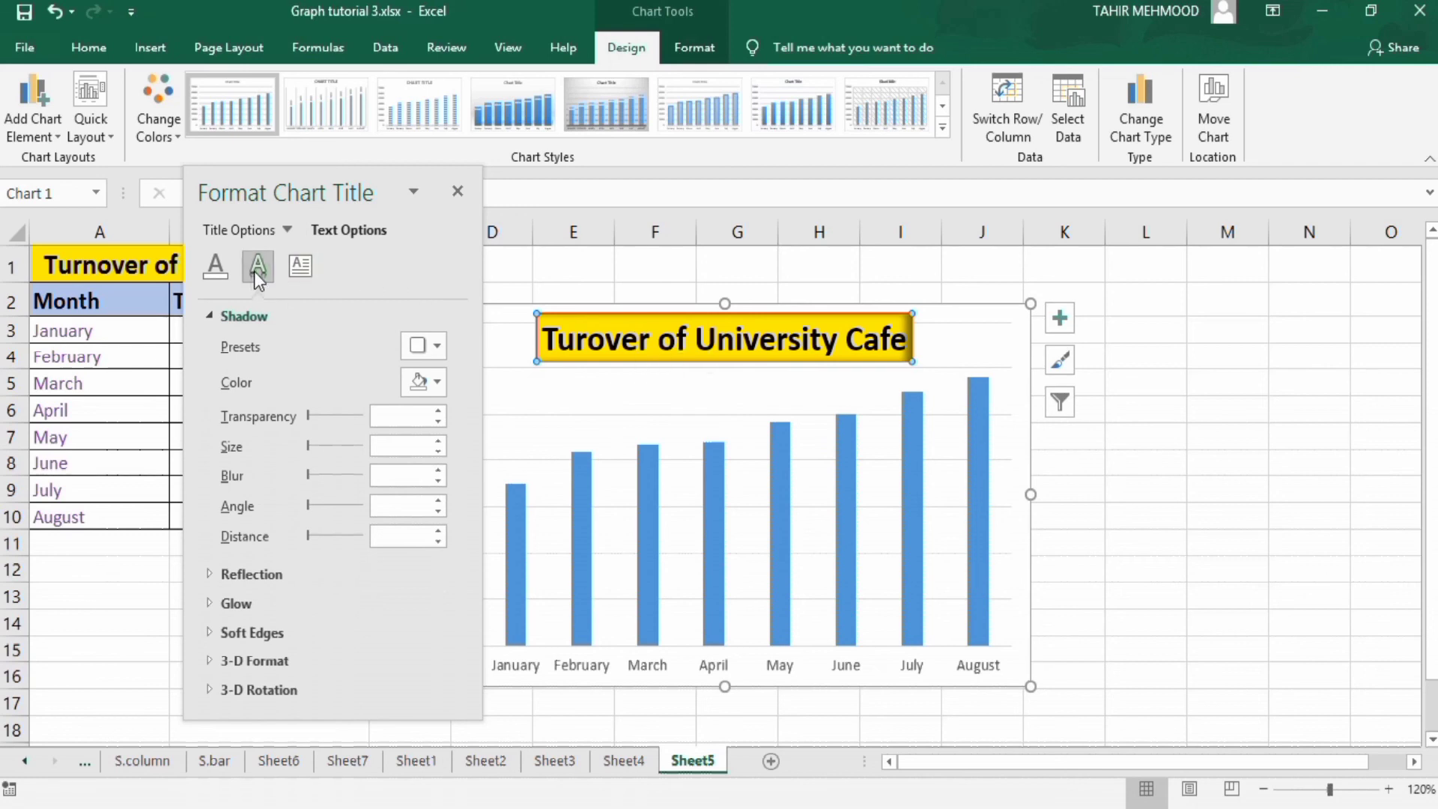
click(302, 266)
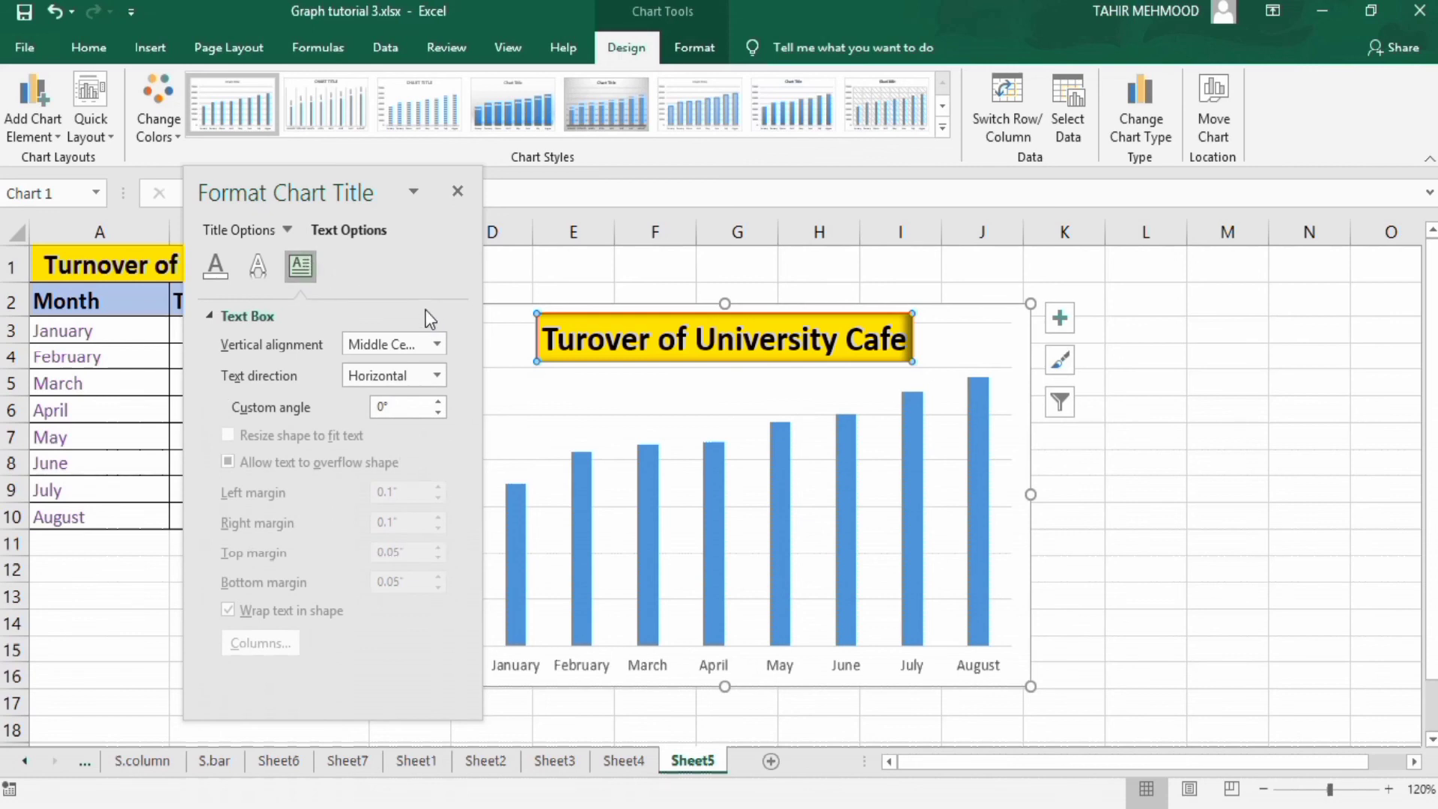
click(456, 192)
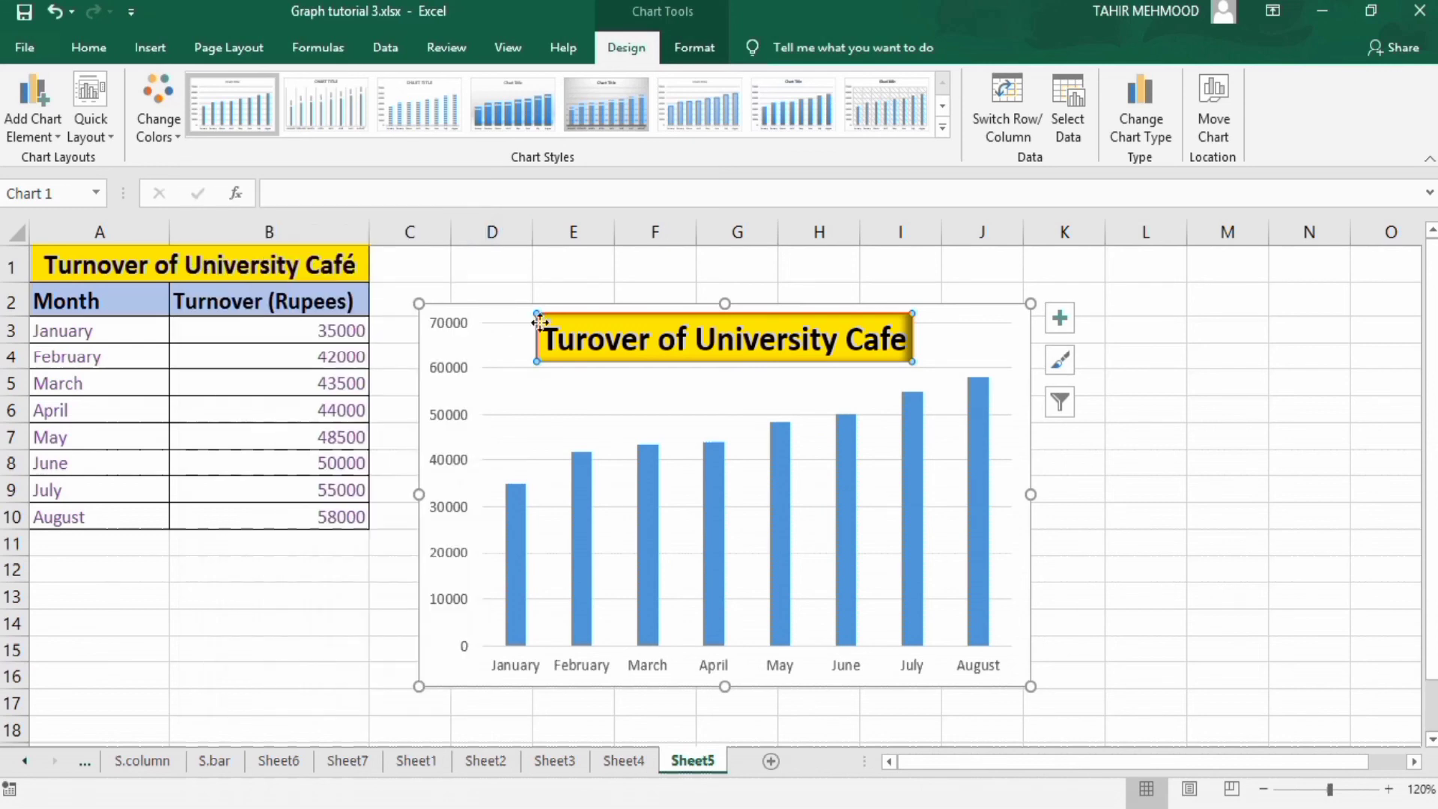